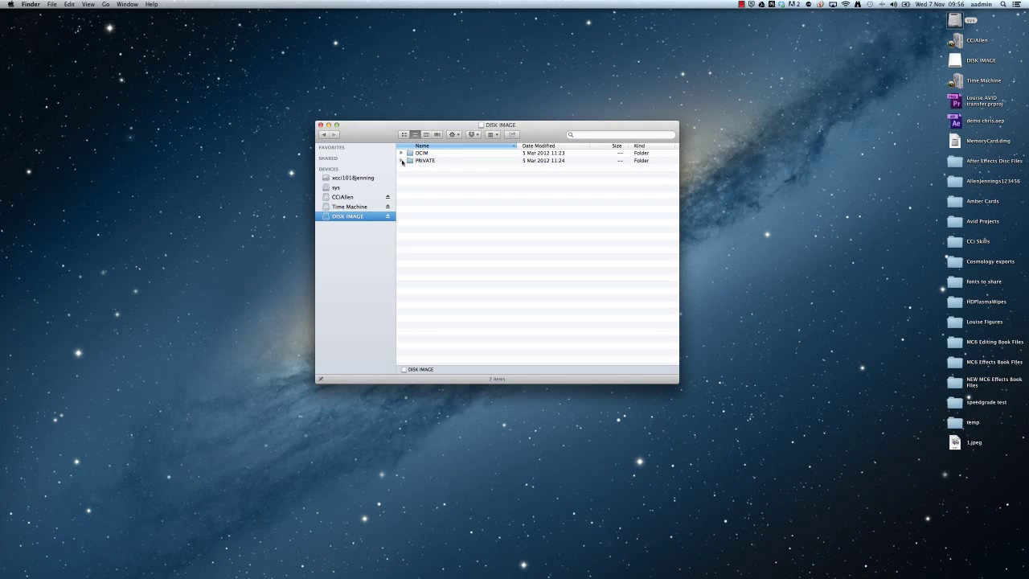
# Expand PRIVATE > JVC > BPAV > CLPR and clip folders 060_0001_01 and 060_0002_01.
pyautogui.click(402, 161)
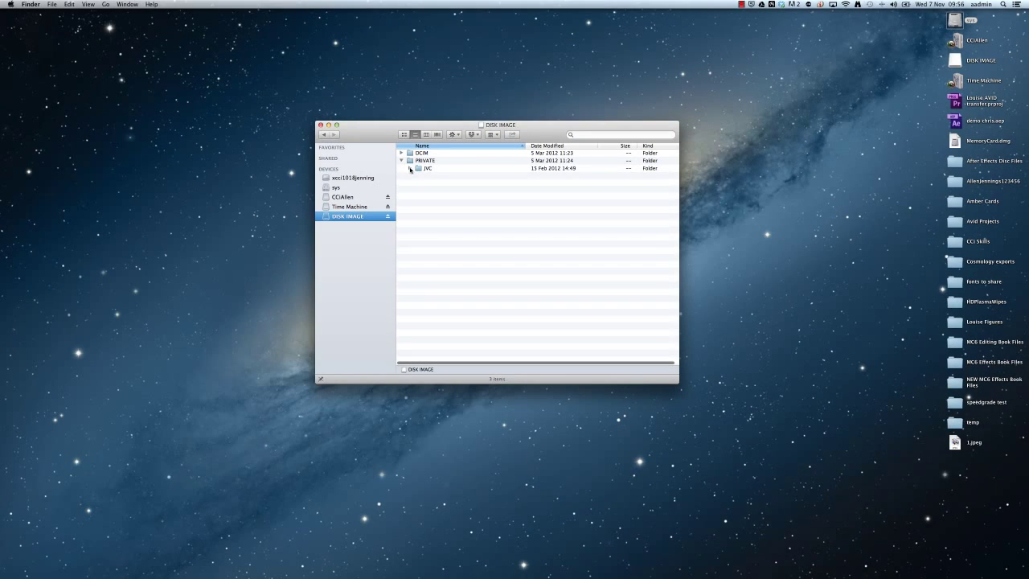
pyautogui.click(410, 168)
pyautogui.click(417, 175)
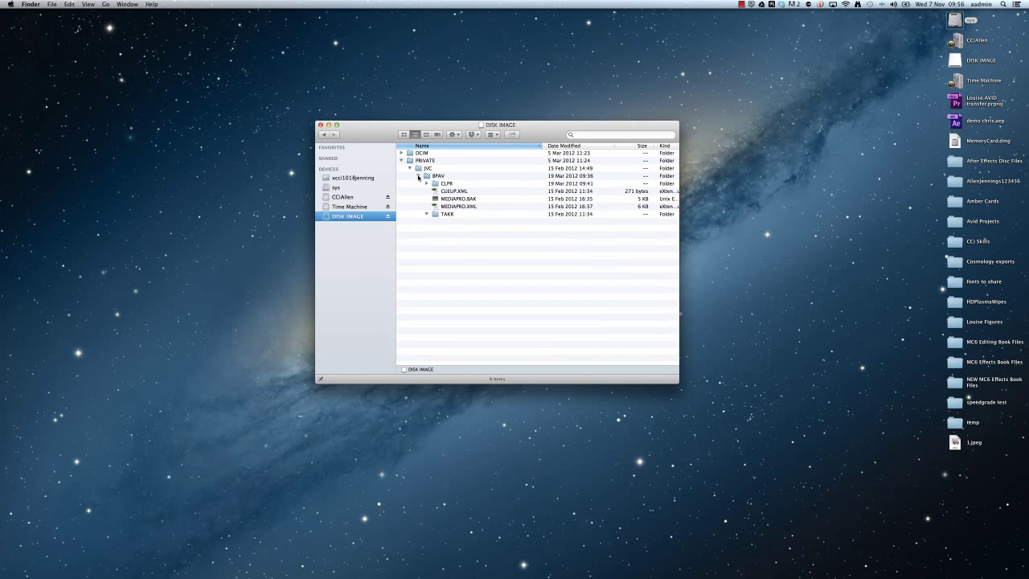
pyautogui.click(426, 183)
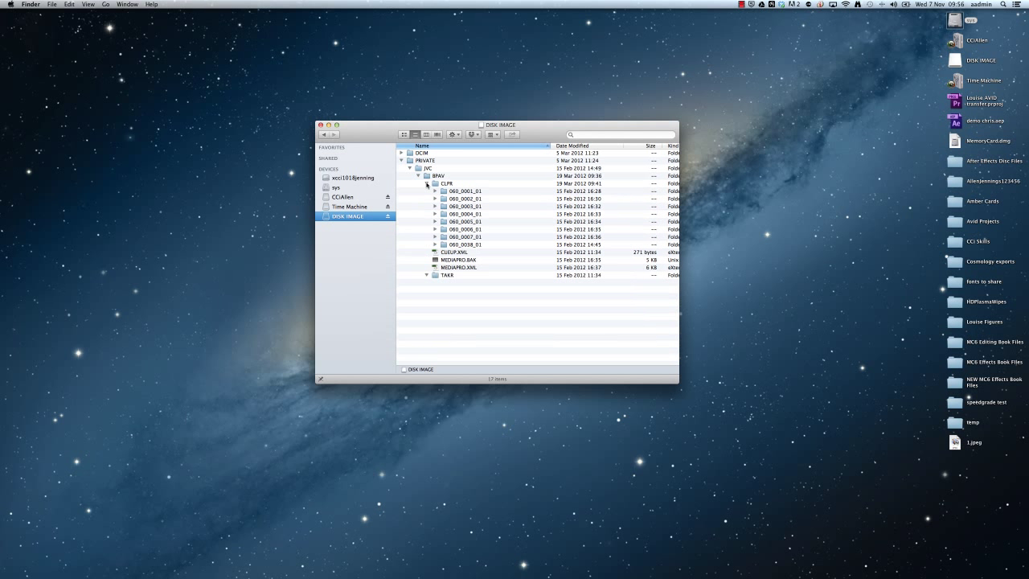
pyautogui.click(435, 192)
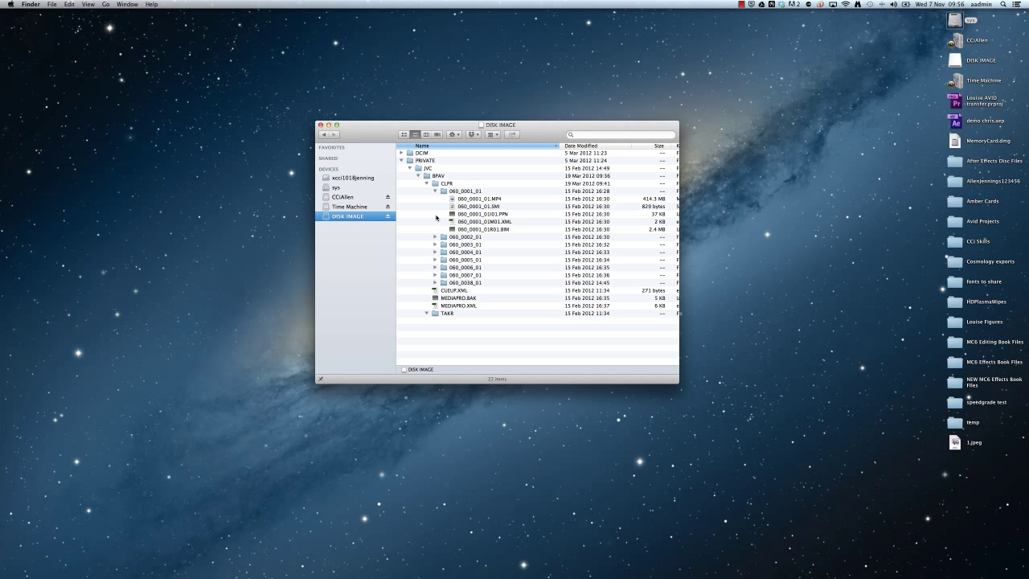
pyautogui.click(435, 237)
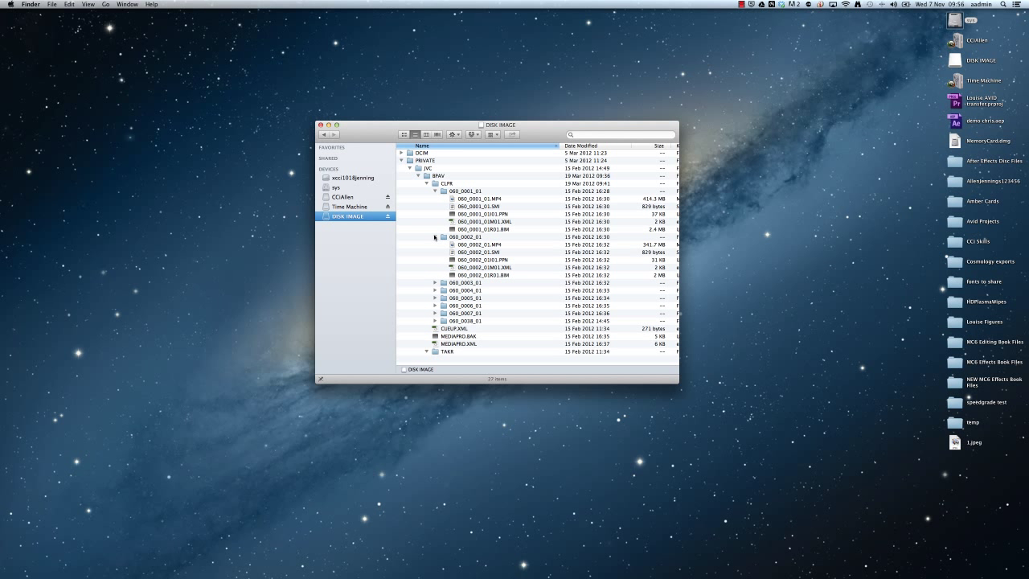
# Collapse the whole folder tree, then re-expand PRIVATE and JVC so BPAV shows.
pyautogui.click(434, 237)
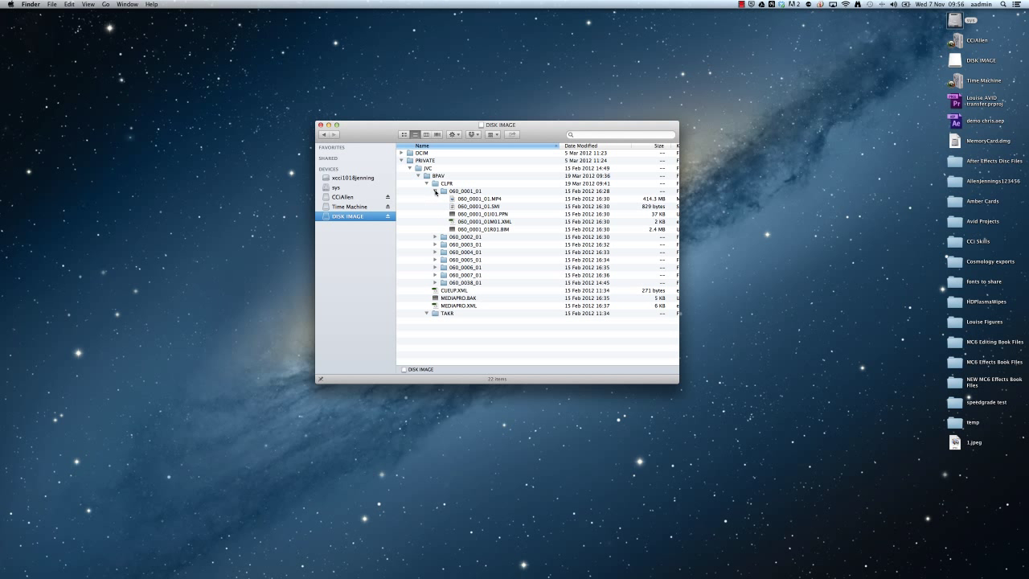
pyautogui.click(435, 192)
pyautogui.click(427, 183)
pyautogui.click(418, 176)
pyautogui.click(410, 168)
pyautogui.click(401, 161)
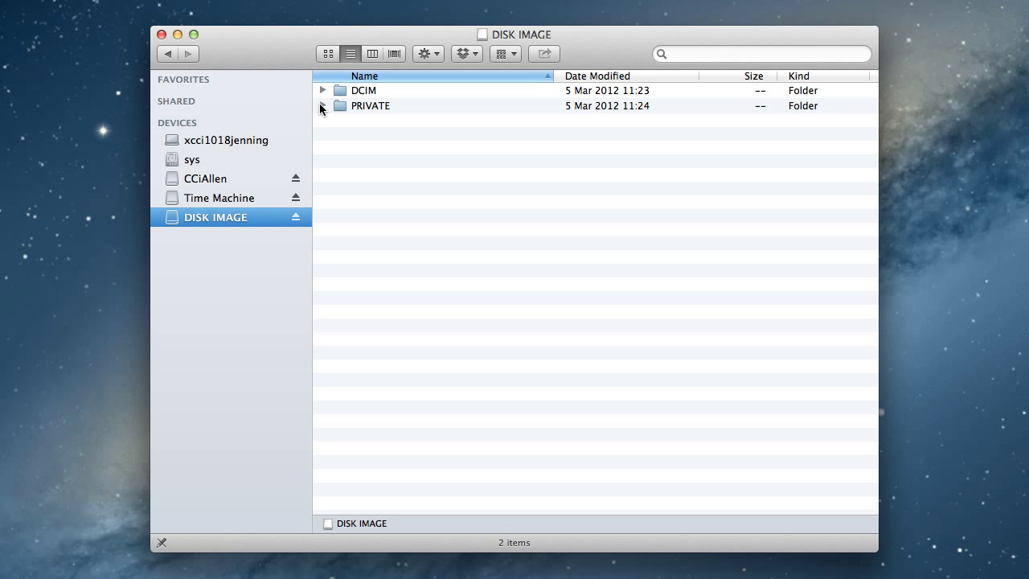
pyautogui.click(321, 107)
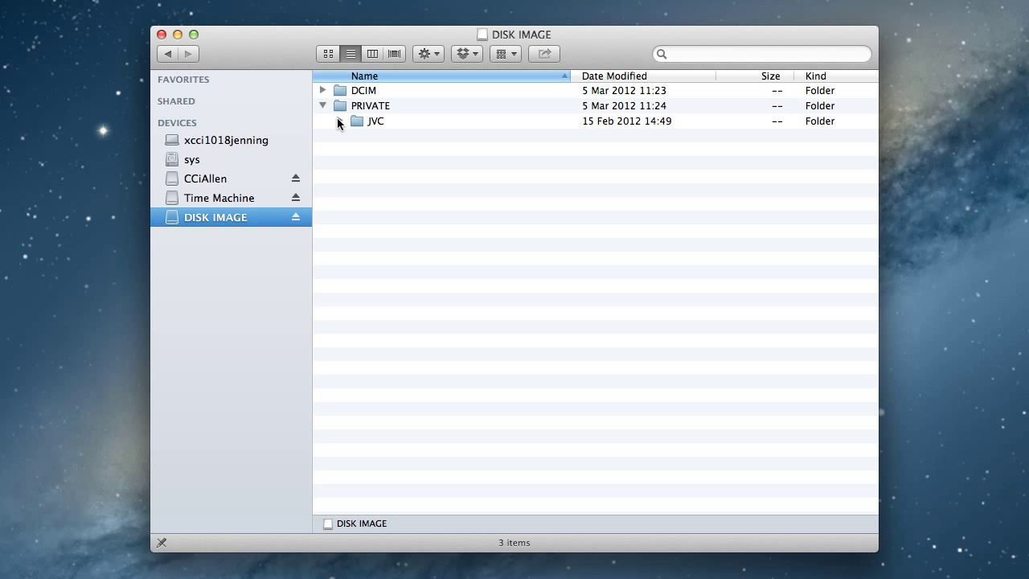
pyautogui.click(338, 121)
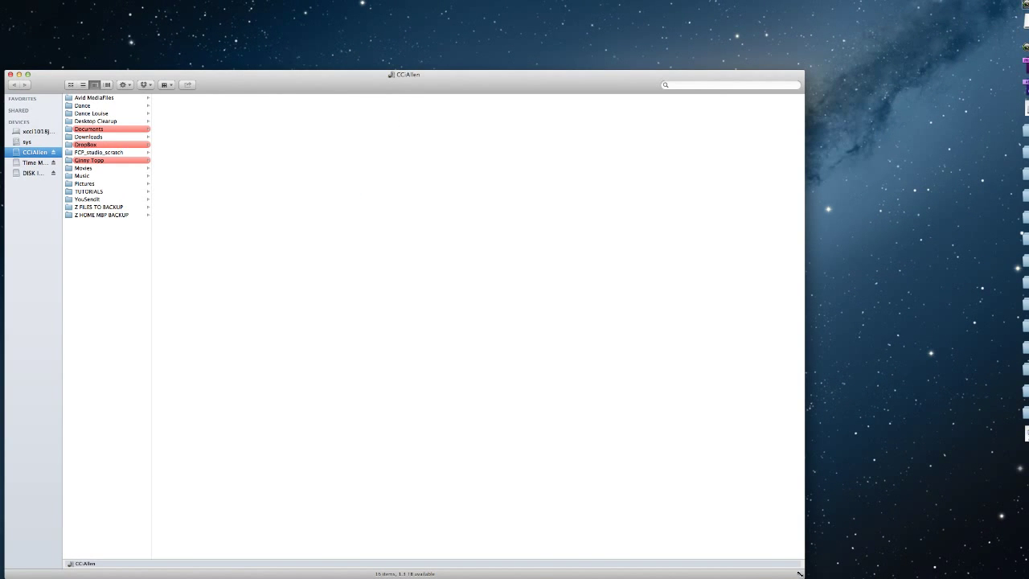
# Create a new folder on the drive's top level and name it Rushes.
pyautogui.moveTo(800, 574); pyautogui.dragTo(266, 347)
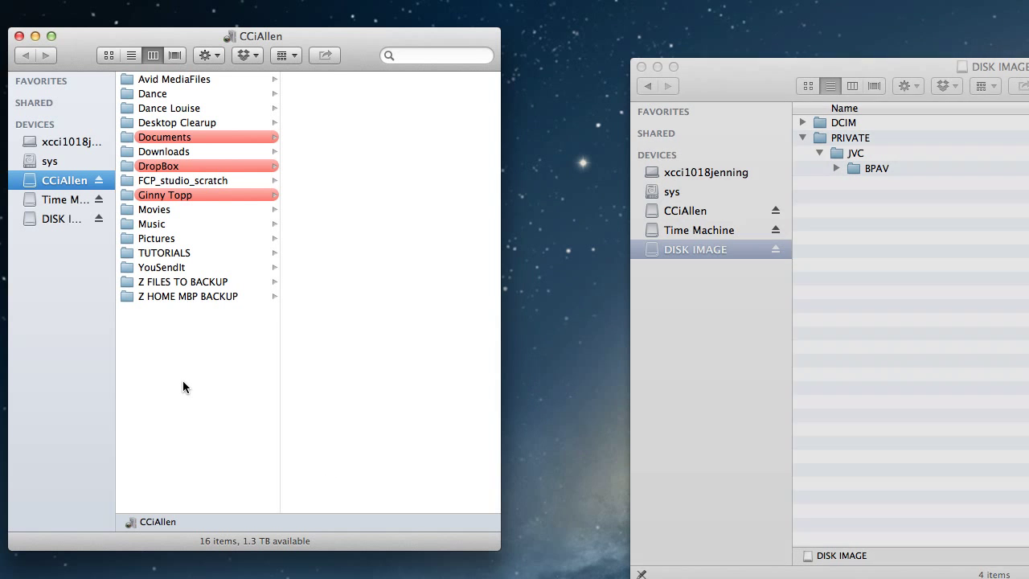
pyautogui.rightClick(184, 382)
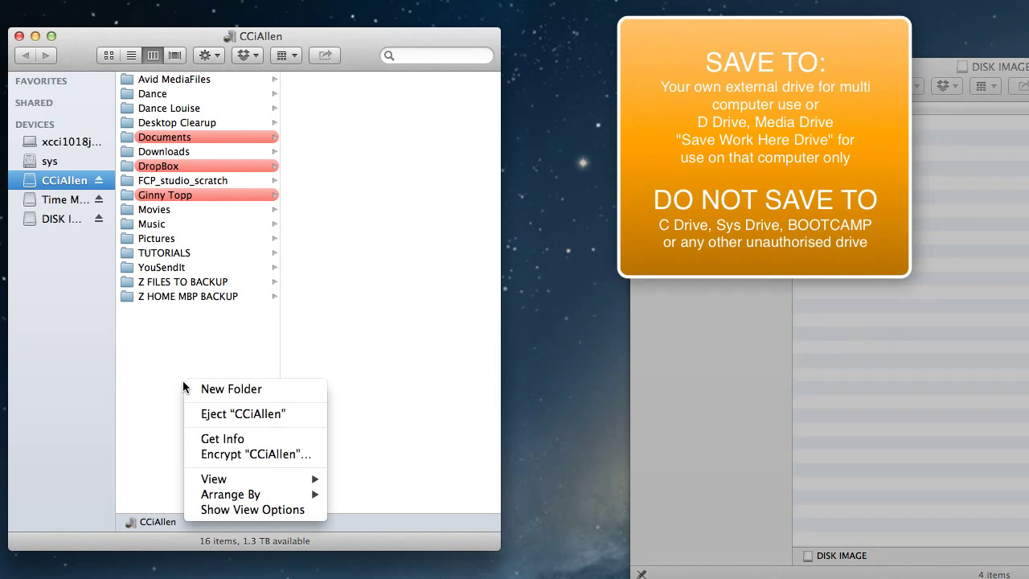
pyautogui.click(201, 388)
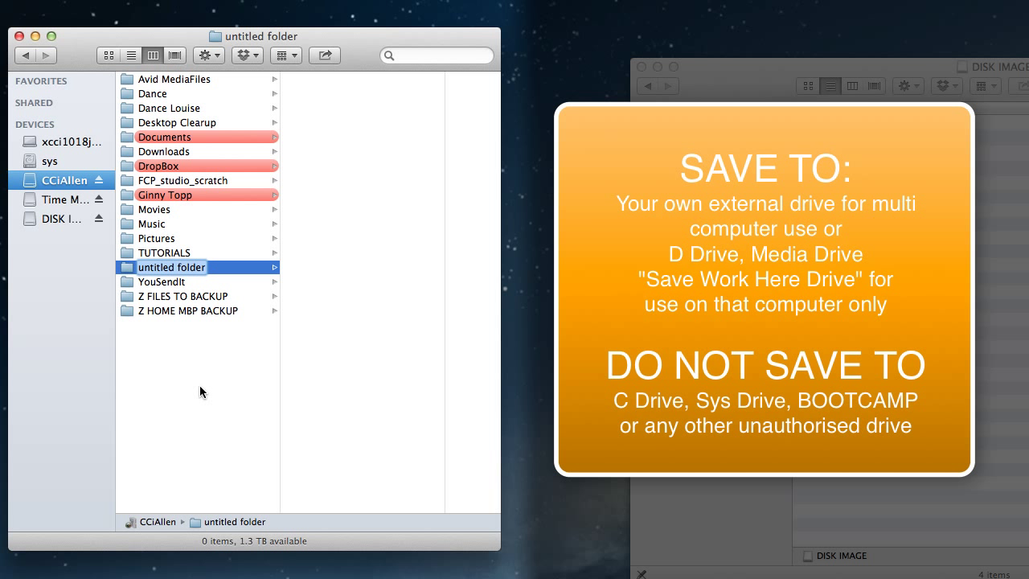
pyautogui.write('R')
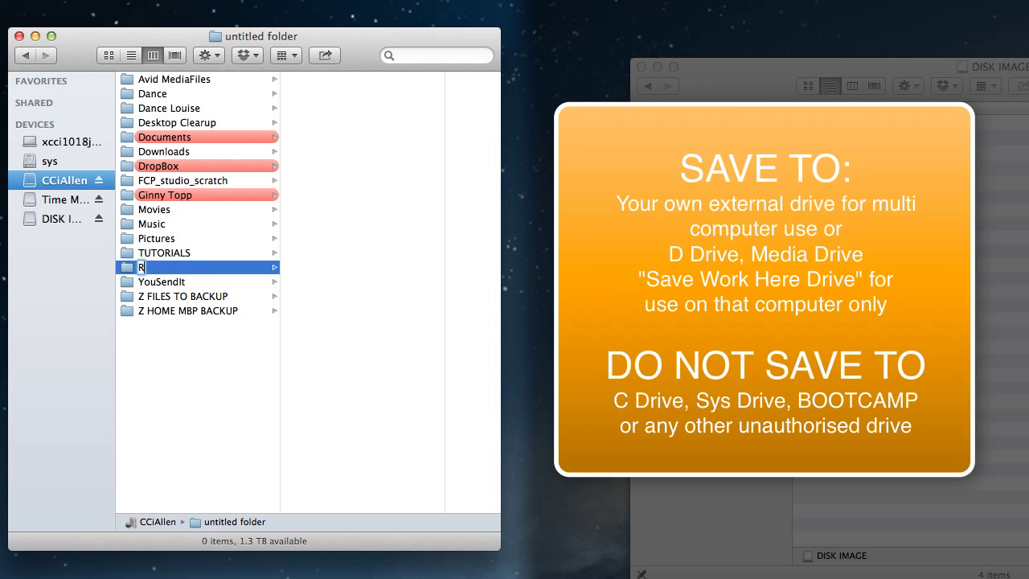
pyautogui.write('ushes')
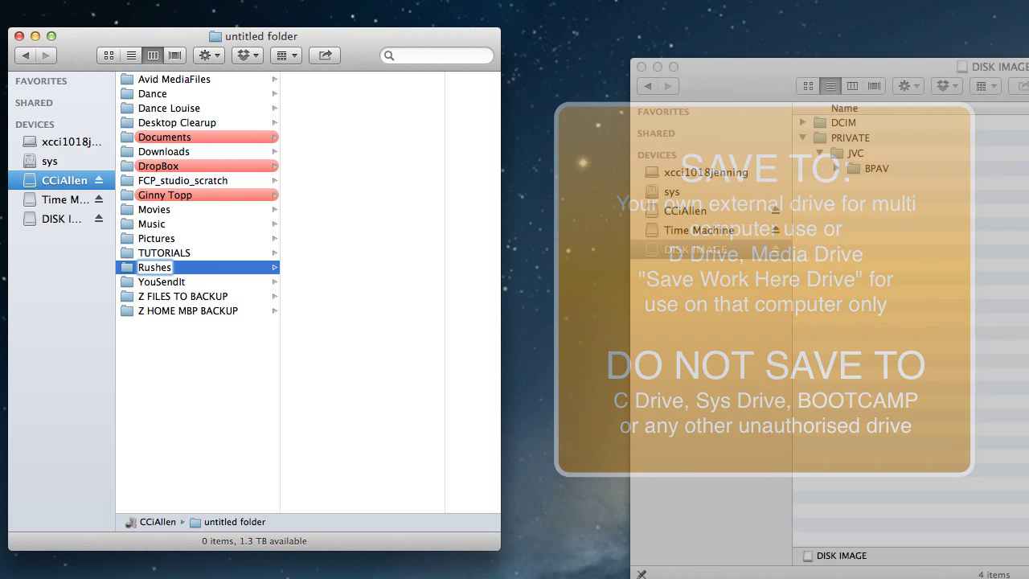
pyautogui.press('BackSpace')
pyautogui.press('BackSpace')
pyautogui.press('BackSpace')
pyautogui.press('BackSpace')
pyautogui.press('BackSpace')
pyautogui.press('BackSpace')
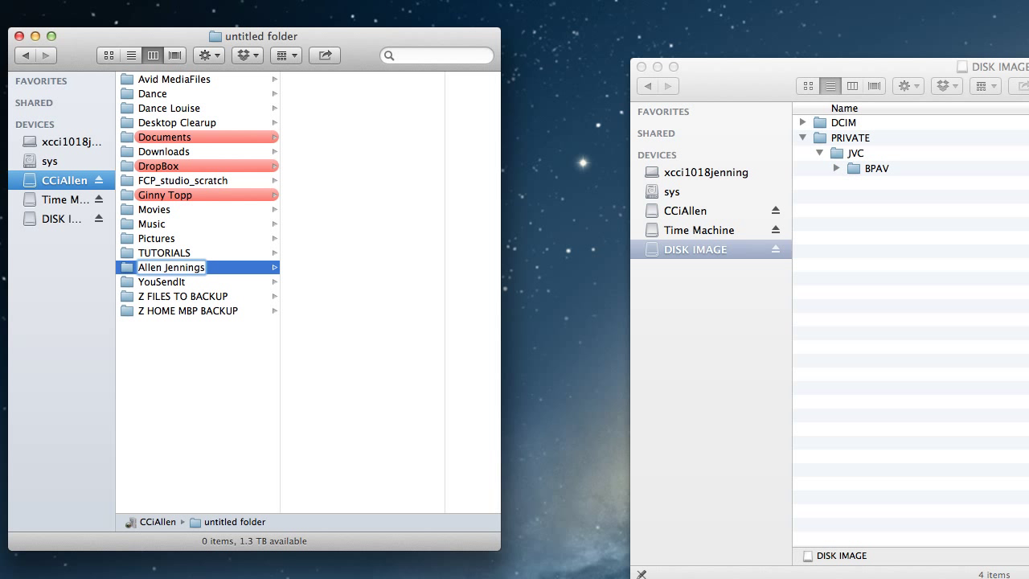
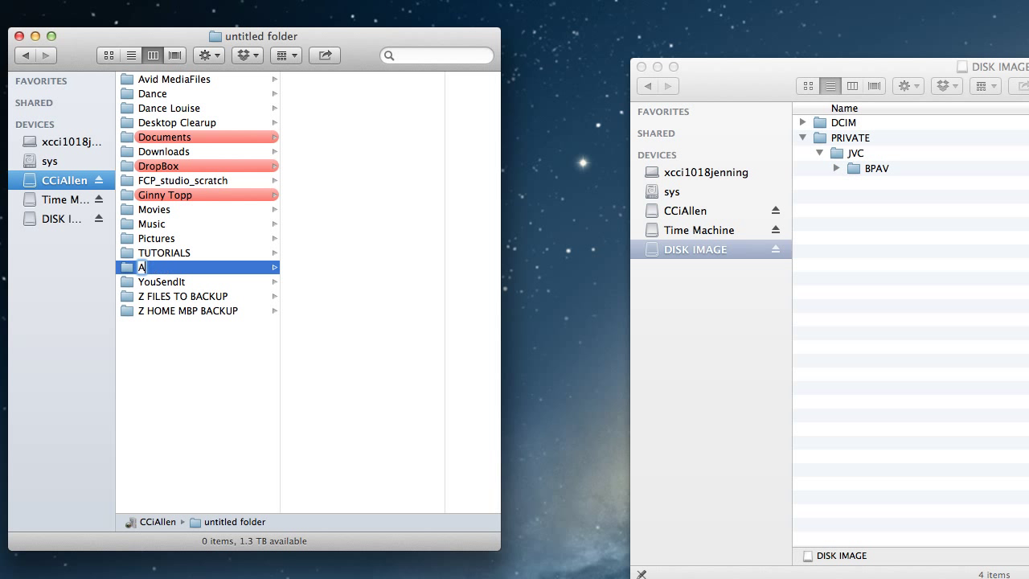
pyautogui.write('Rushes')
pyautogui.press('Return')
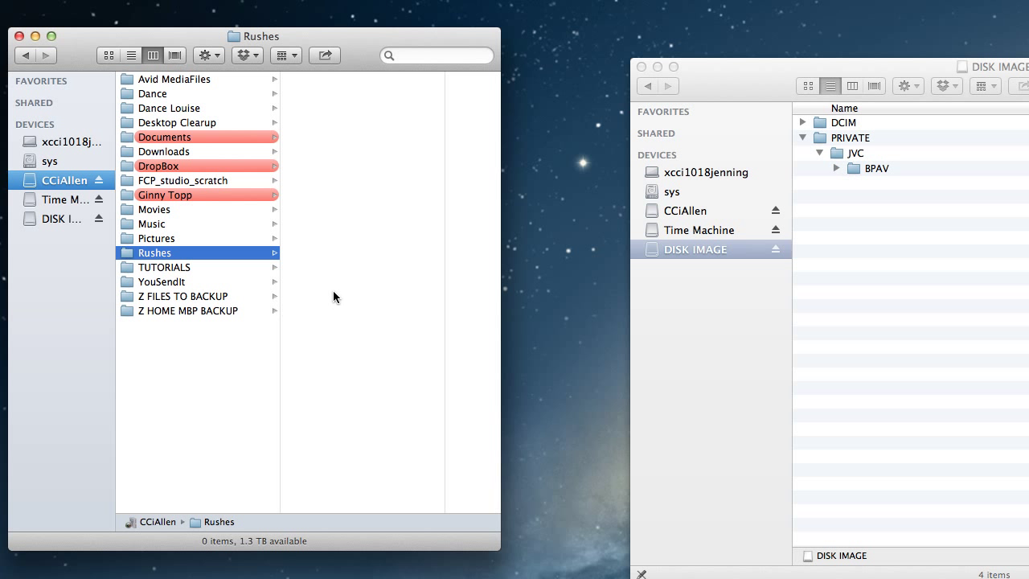
# Create a folder named Cosmology inside Rushes.
pyautogui.rightClick(333, 291)
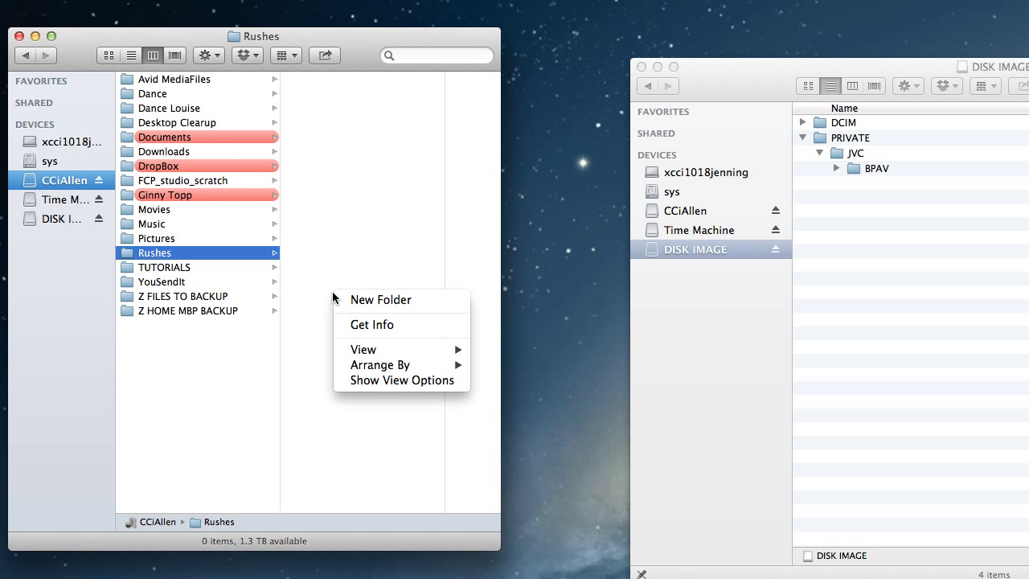
pyautogui.click(375, 302)
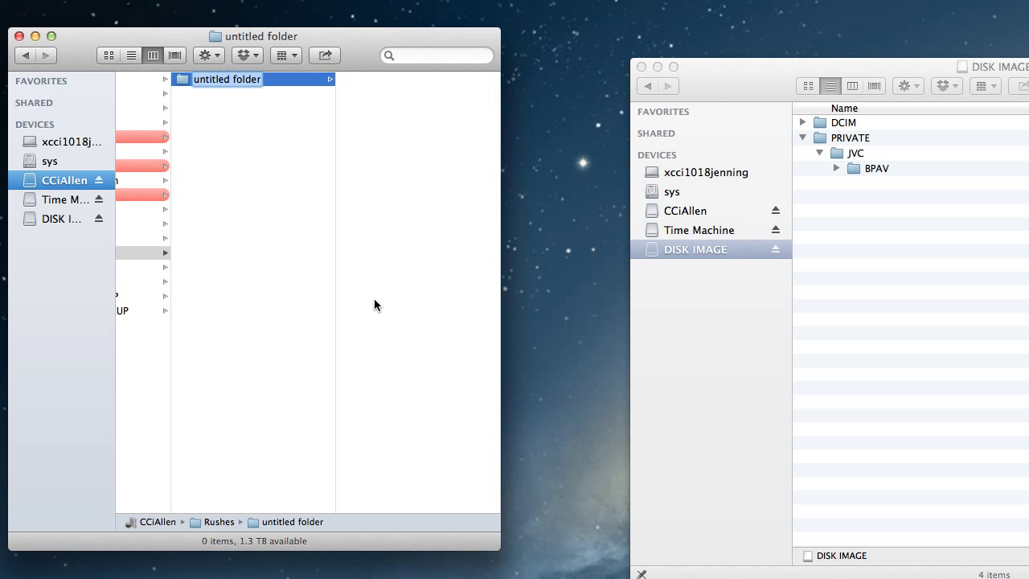
pyautogui.write('Cosmology')
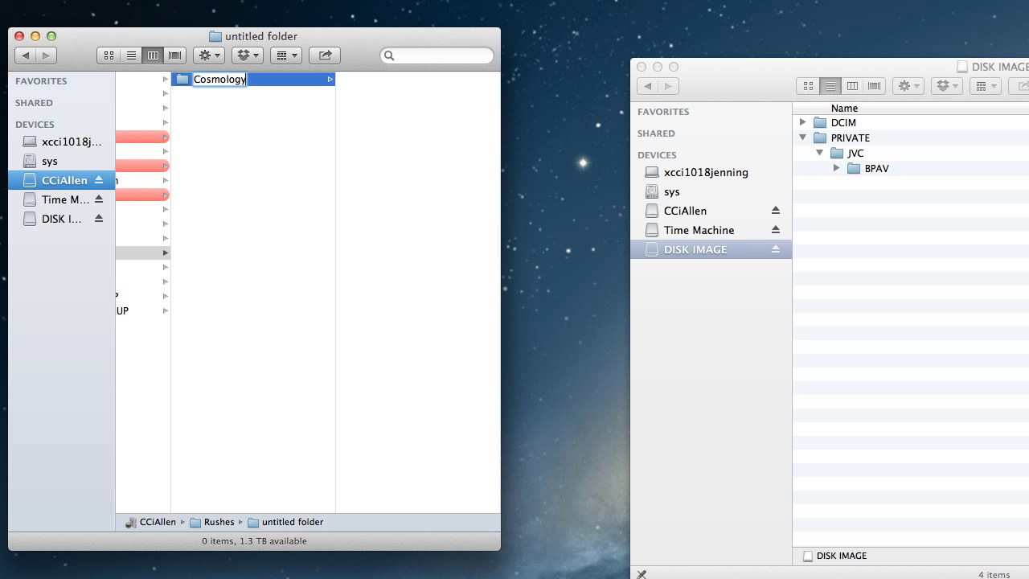
pyautogui.press('Return')
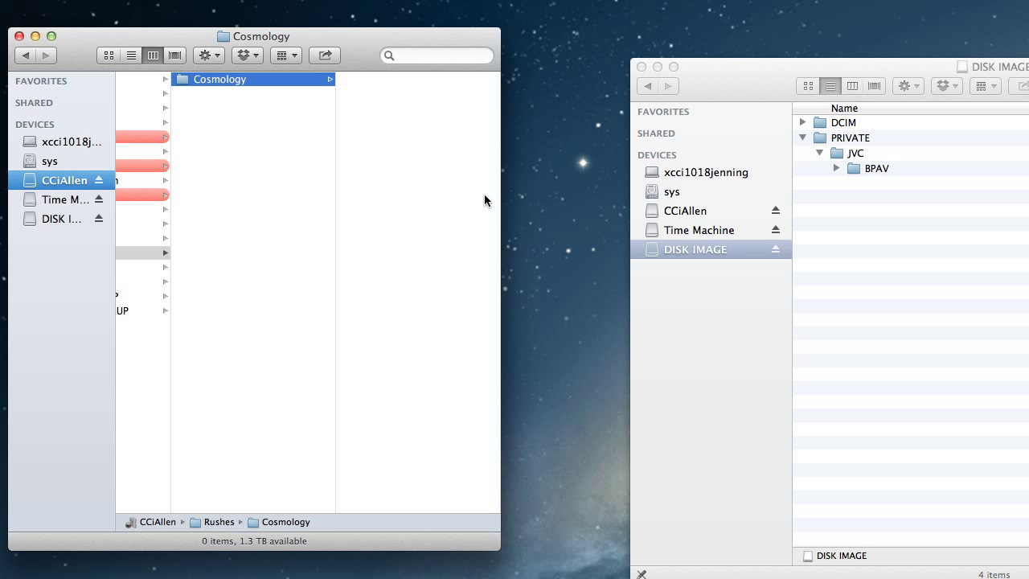
# Create a folder named 2012 03 19 inside Cosmology.
pyautogui.rightClick(423, 167)
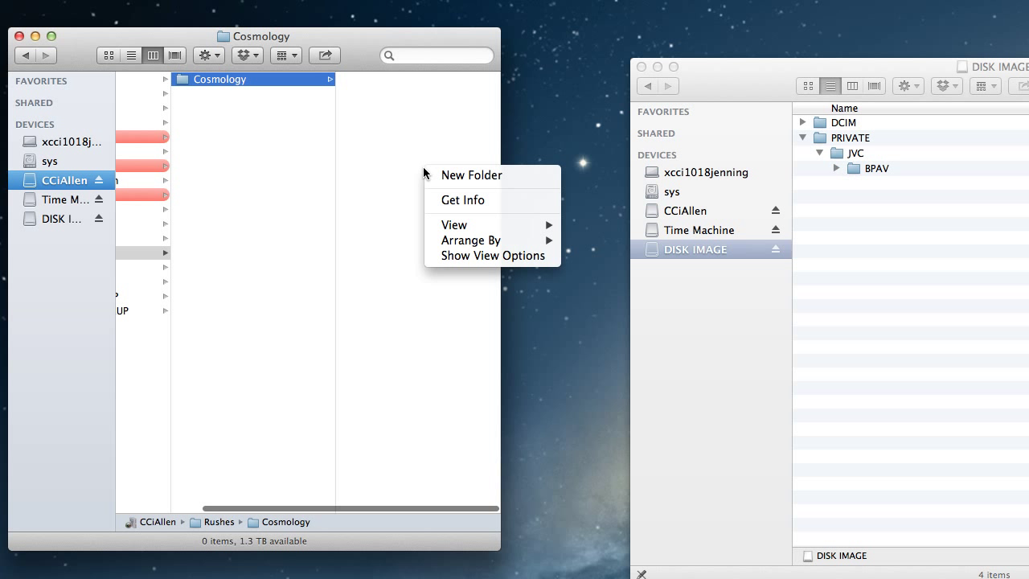
pyautogui.click(437, 172)
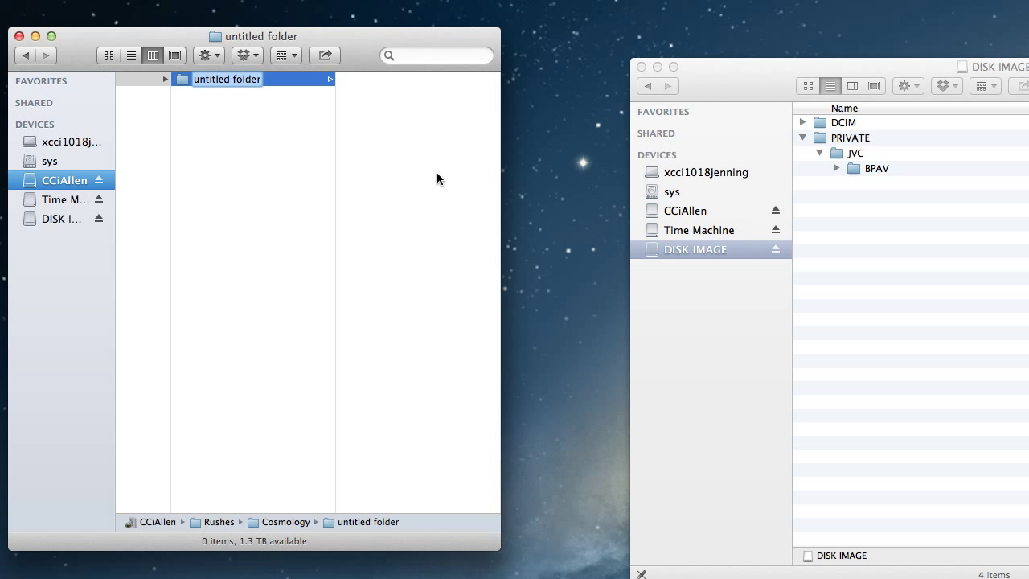
pyautogui.write('2012')
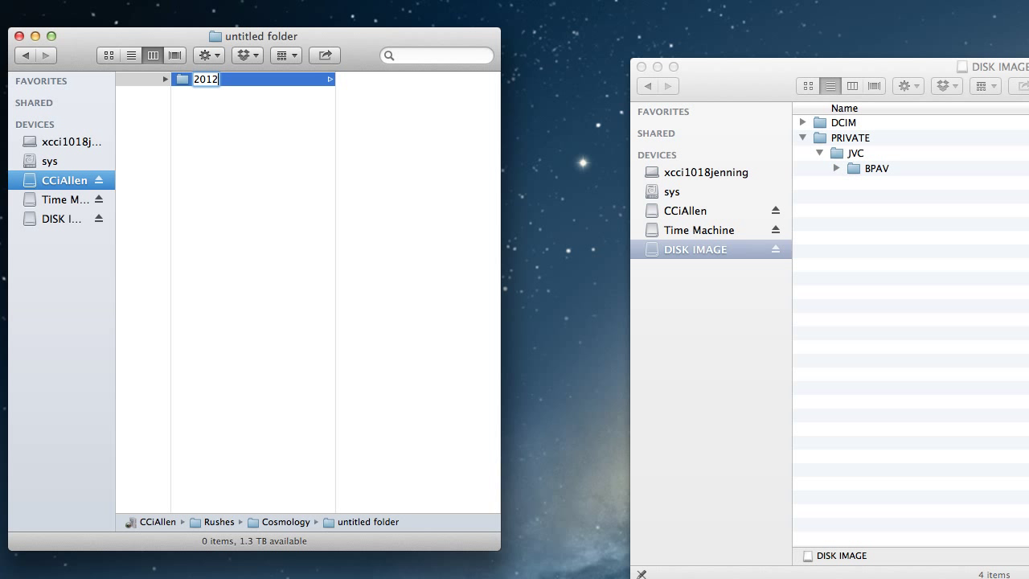
pyautogui.write(' 03 19')
pyautogui.press('Return')
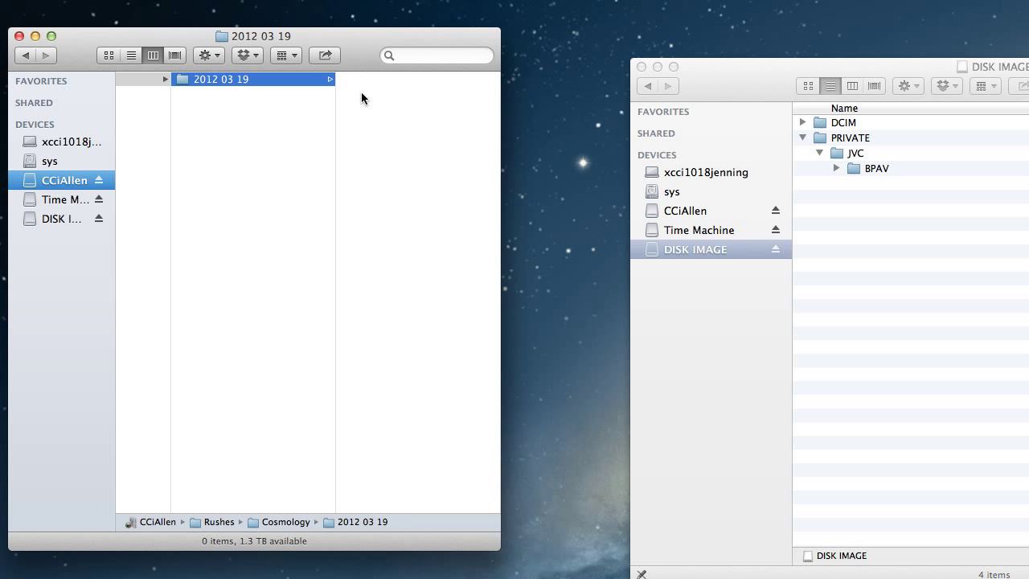
# Create a folder named card001 inside 2012 03 19.
pyautogui.rightClick(370, 100)
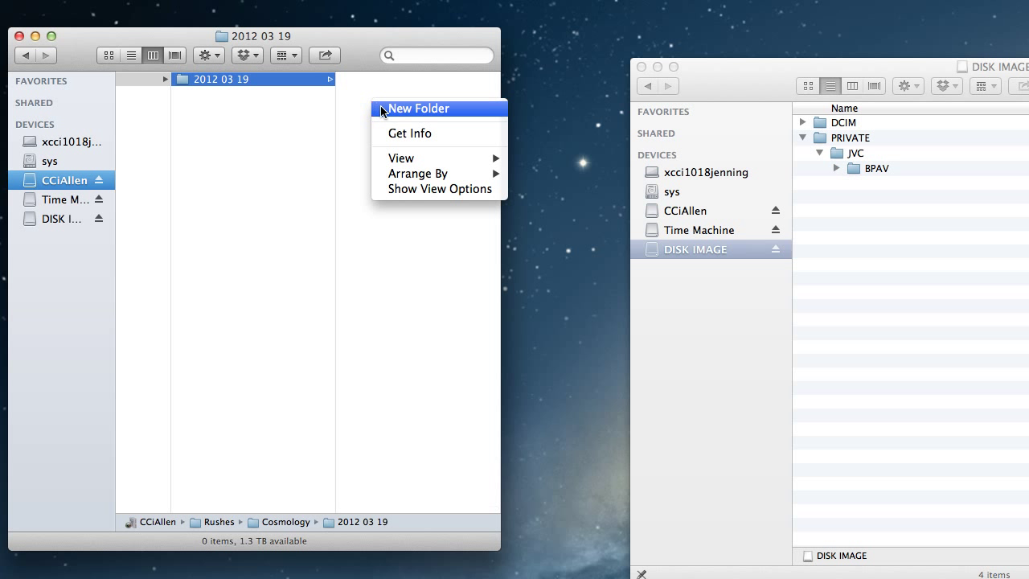
pyautogui.click(382, 109)
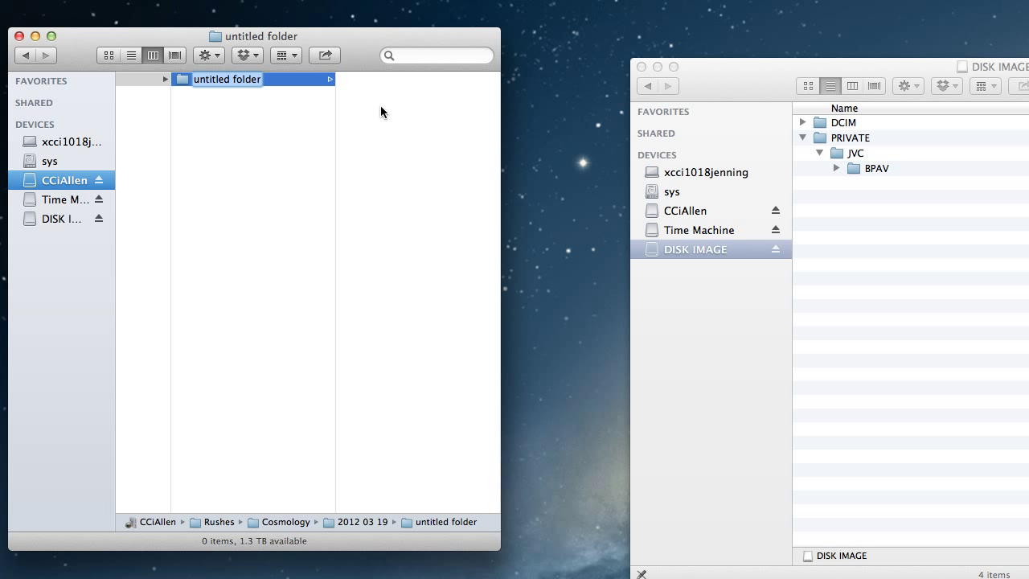
pyautogui.write('card001')
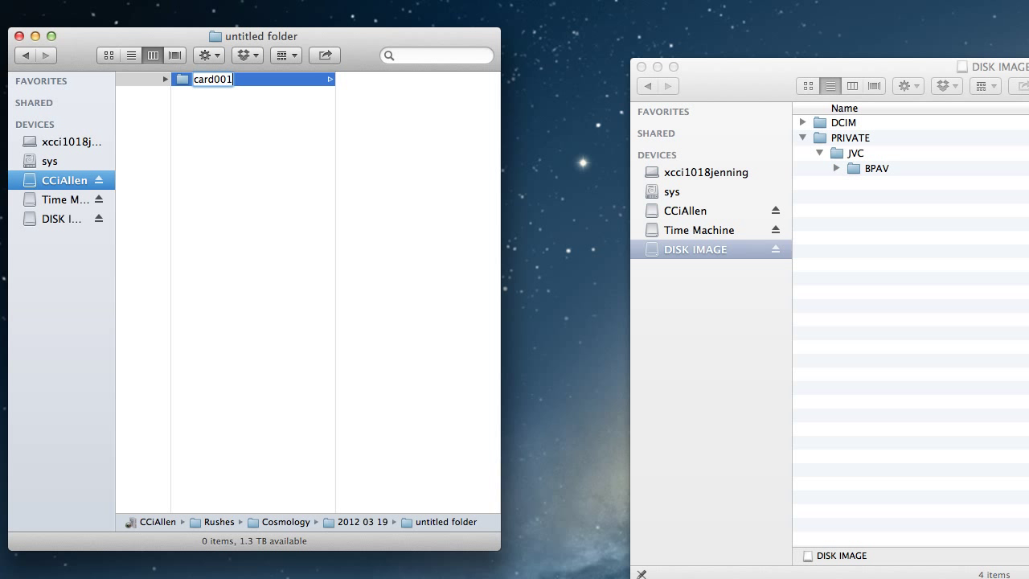
pyautogui.press('Return')
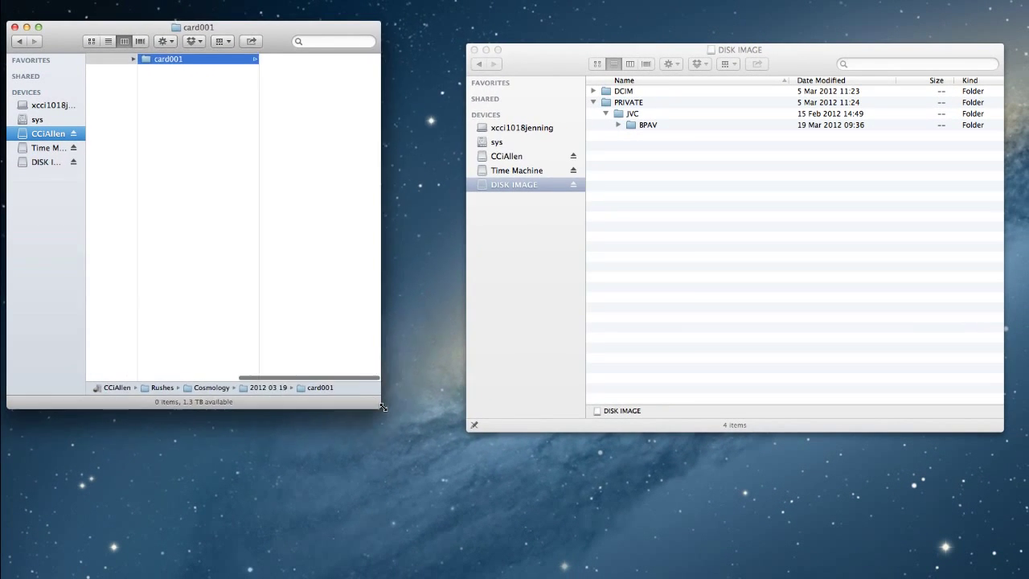
# Drag the 1.62 GB BPAV folder into Rushes/Cosmology/2012 03 19/card001, then eject DISK IMAGE.
pyautogui.moveTo(472, 520); pyautogui.dragTo(781, 532)
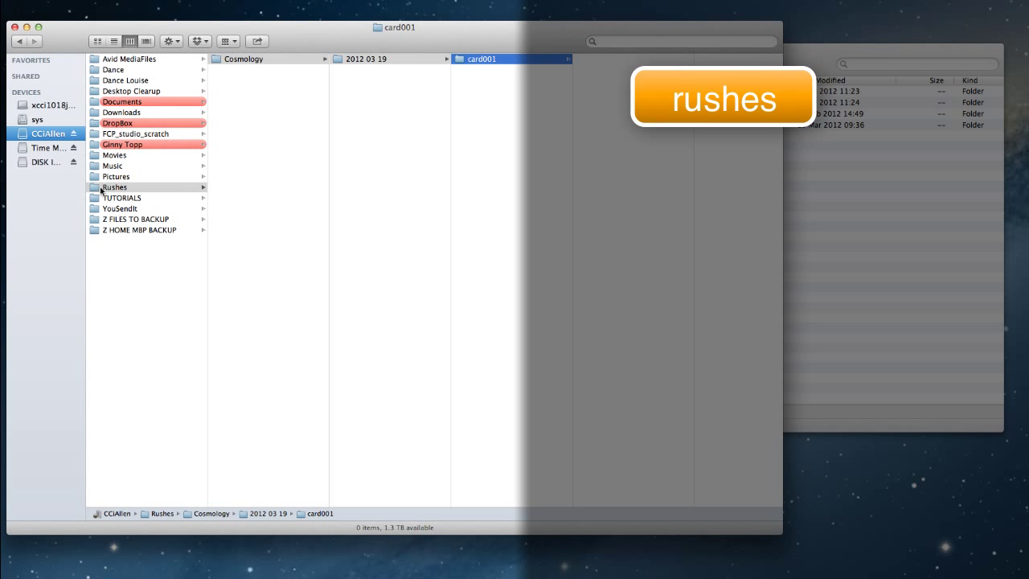
pyautogui.click(114, 186)
pyautogui.click(281, 60)
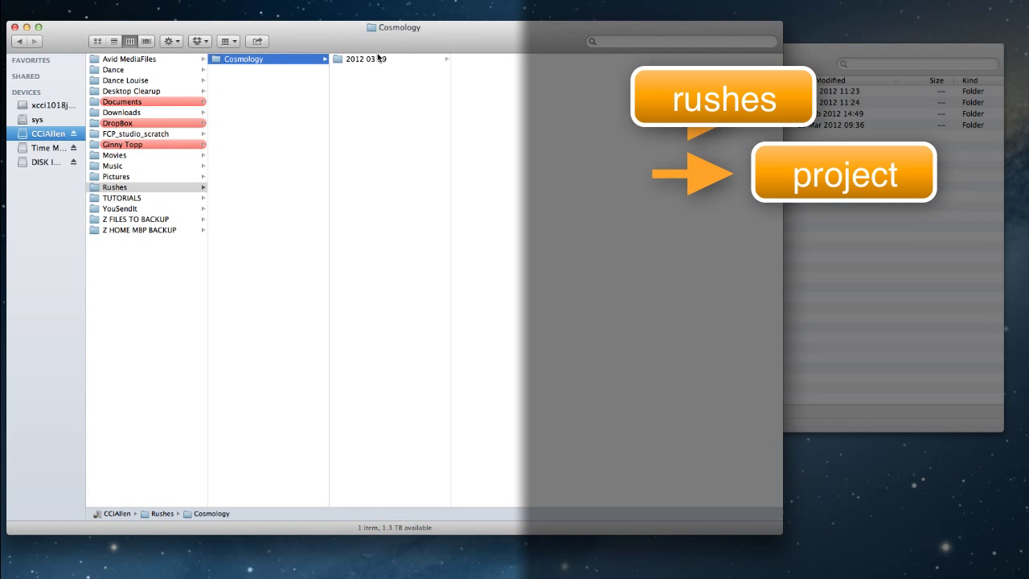
pyautogui.click(377, 60)
pyautogui.click(495, 59)
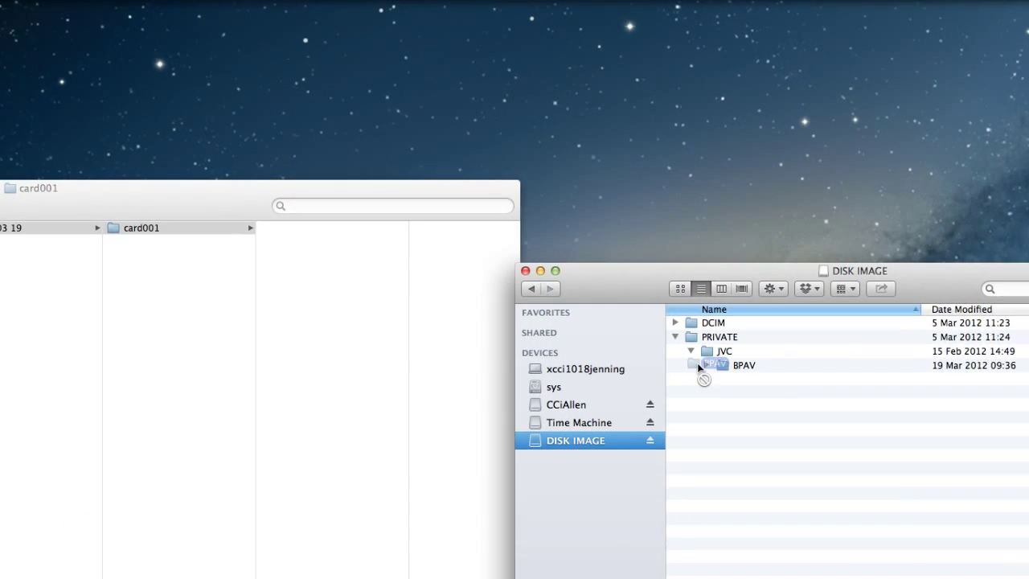
pyautogui.moveTo(638, 206); pyautogui.dragTo(424, 192)
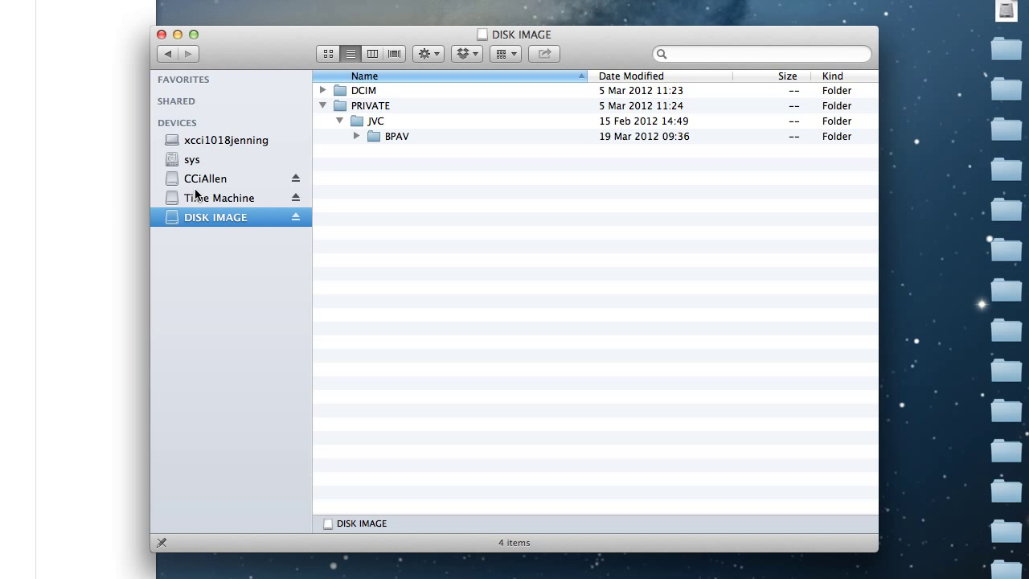
pyautogui.click(297, 217)
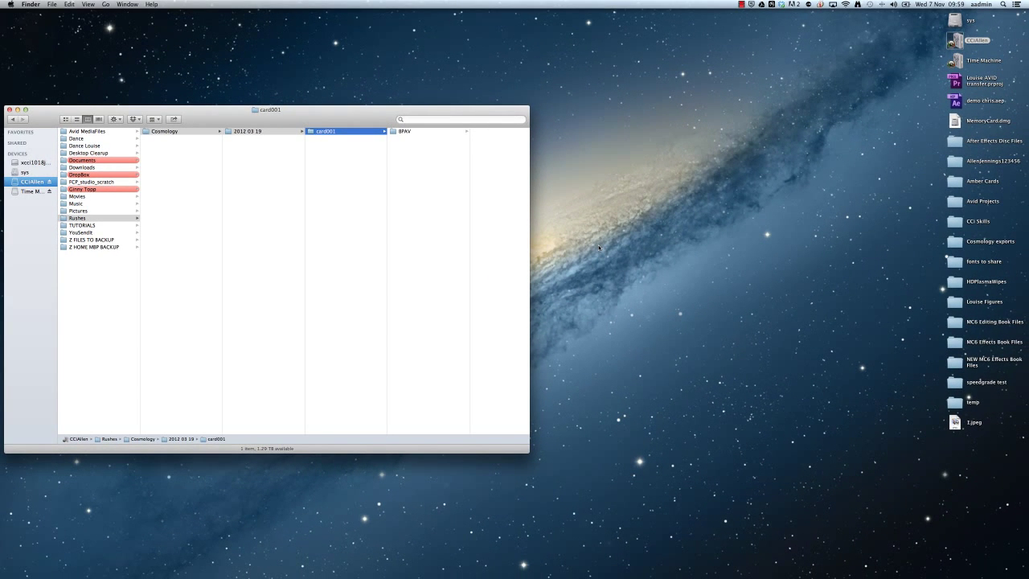
# Launch Avid Media Composer from the Dock.
pyautogui.moveTo(576, 564)
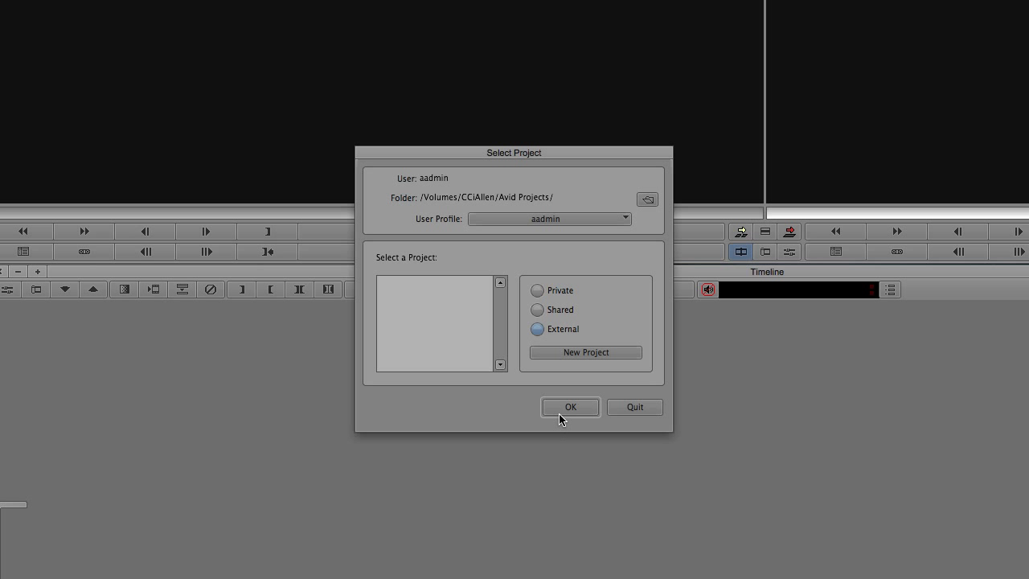
# Start a new project with format 1080p/25, colour space YCbCr 709 and raster 1920x1080.
pyautogui.click(572, 352)
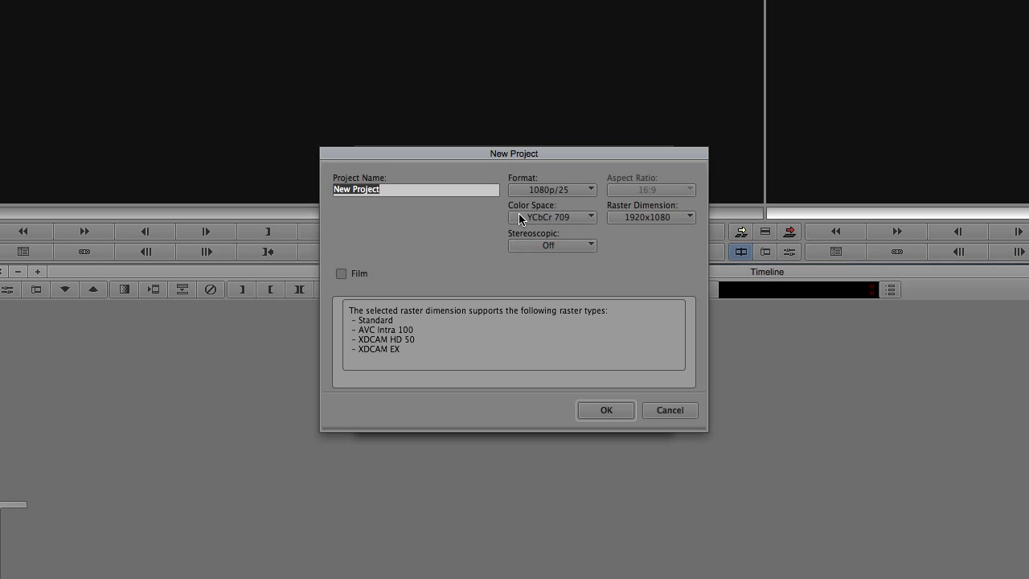
pyautogui.click(535, 190)
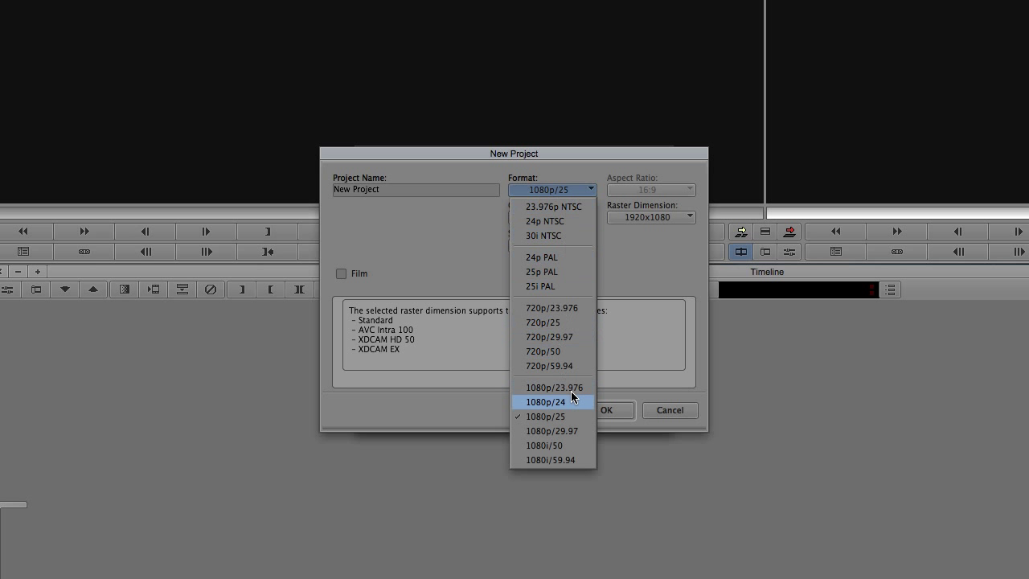
pyautogui.click(582, 415)
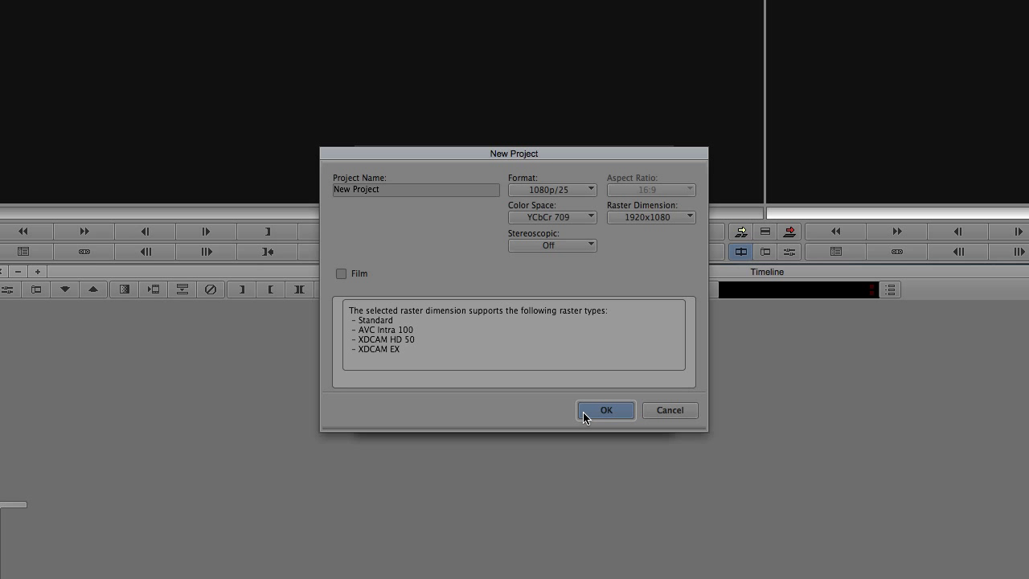
pyautogui.click(589, 218)
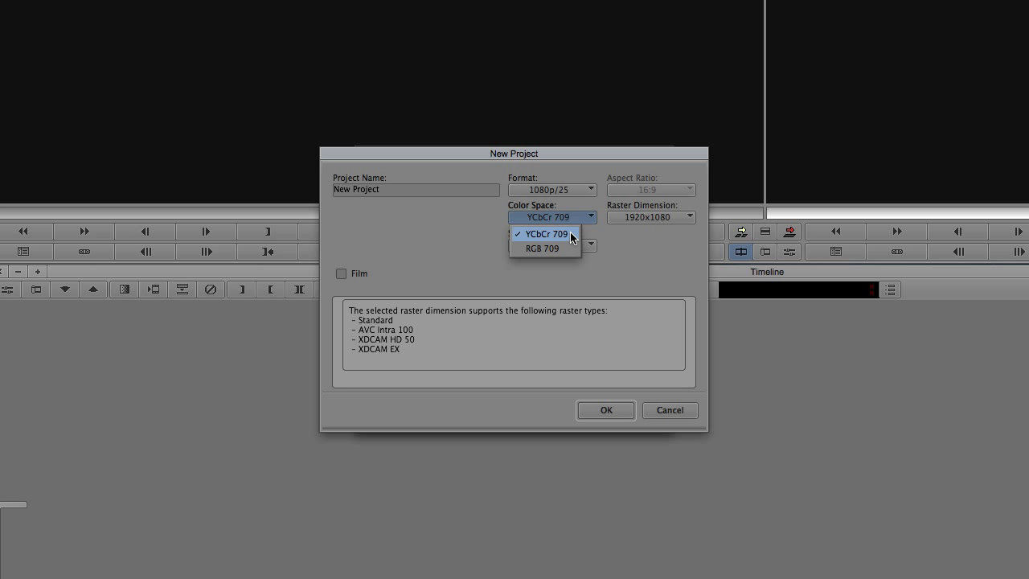
pyautogui.click(571, 231)
pyautogui.click(683, 219)
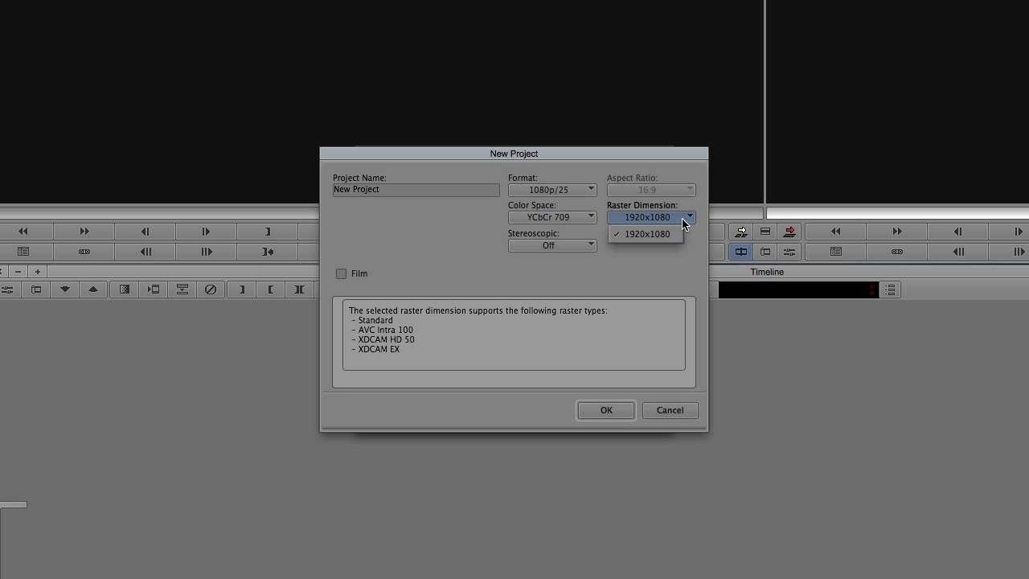
pyautogui.click(667, 233)
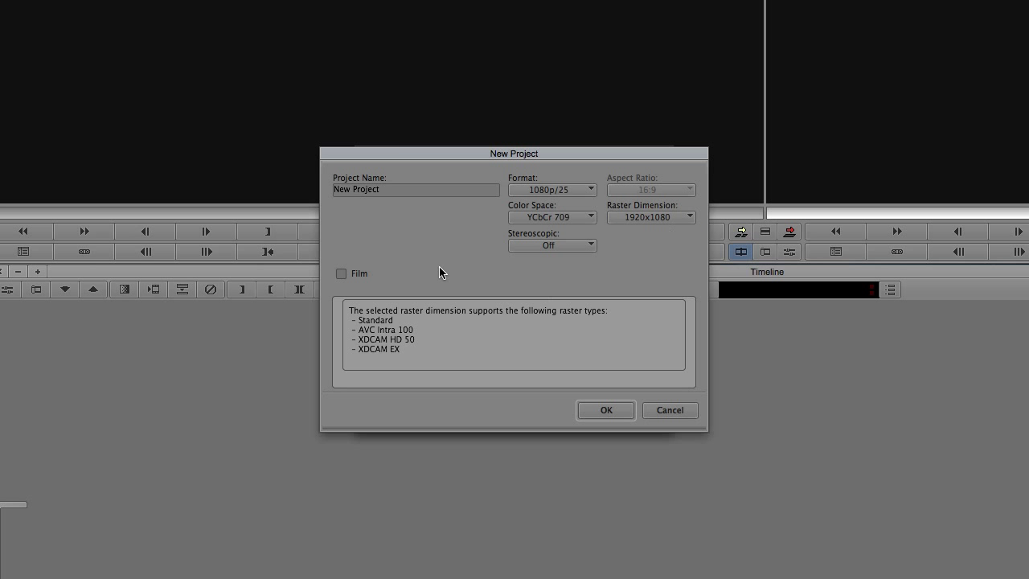
# Name the new project cosmology and create it.
pyautogui.click(402, 189)
pyautogui.click(401, 190)
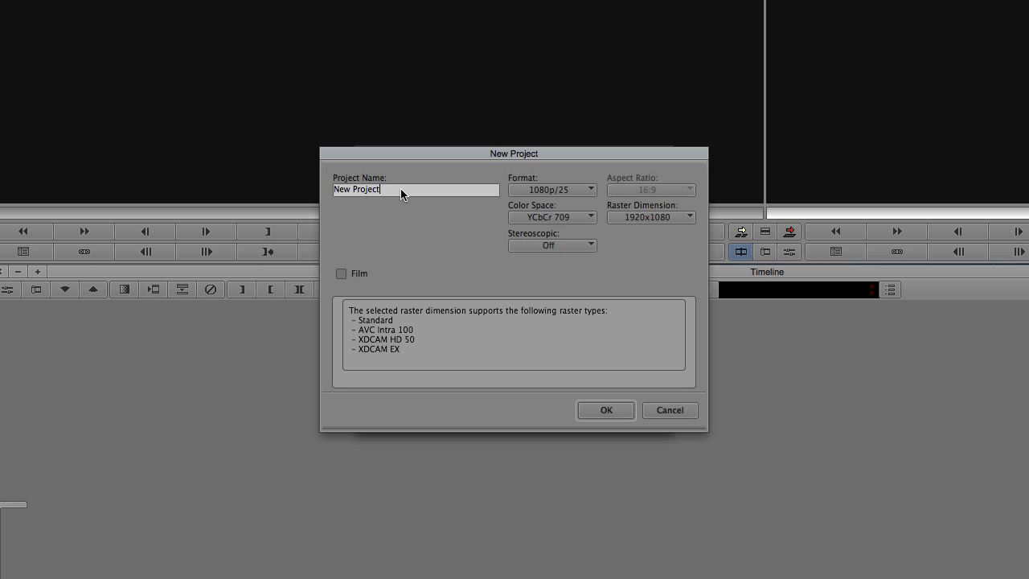
pyautogui.doubleClick(401, 193)
pyautogui.tripleClick(401, 193)
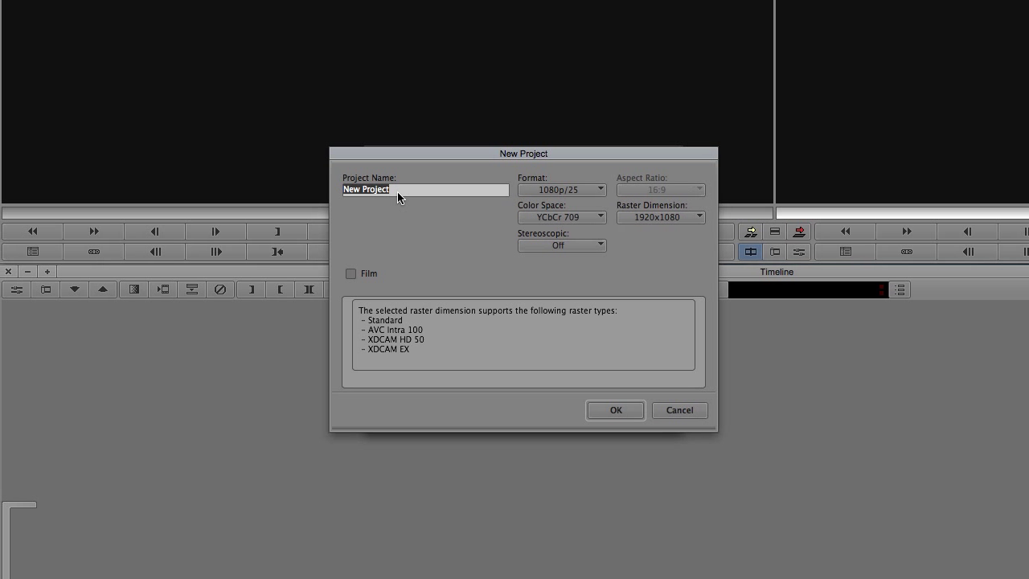
pyautogui.write('cosmology')
pyautogui.click(605, 409)
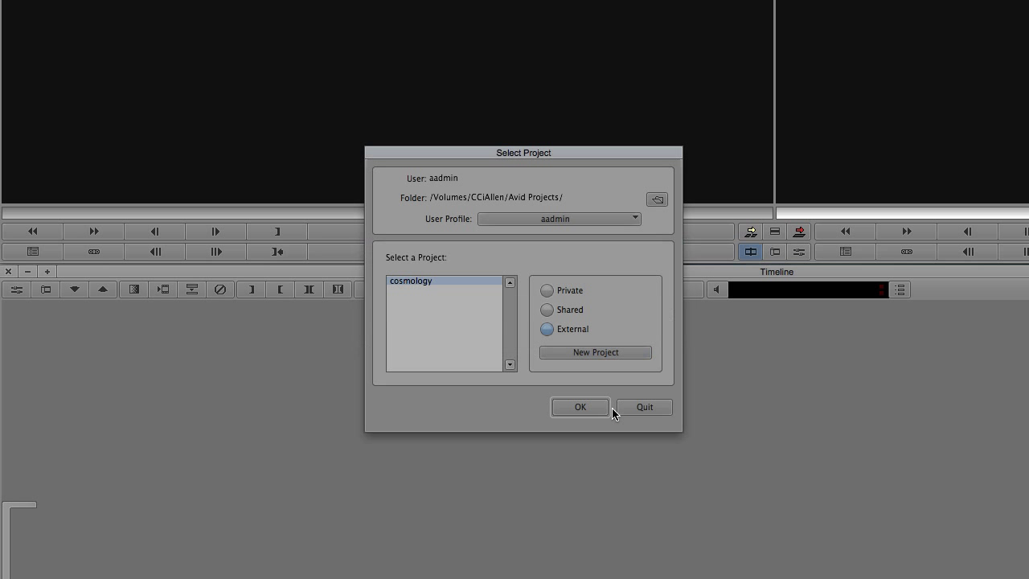
pyautogui.click(658, 202)
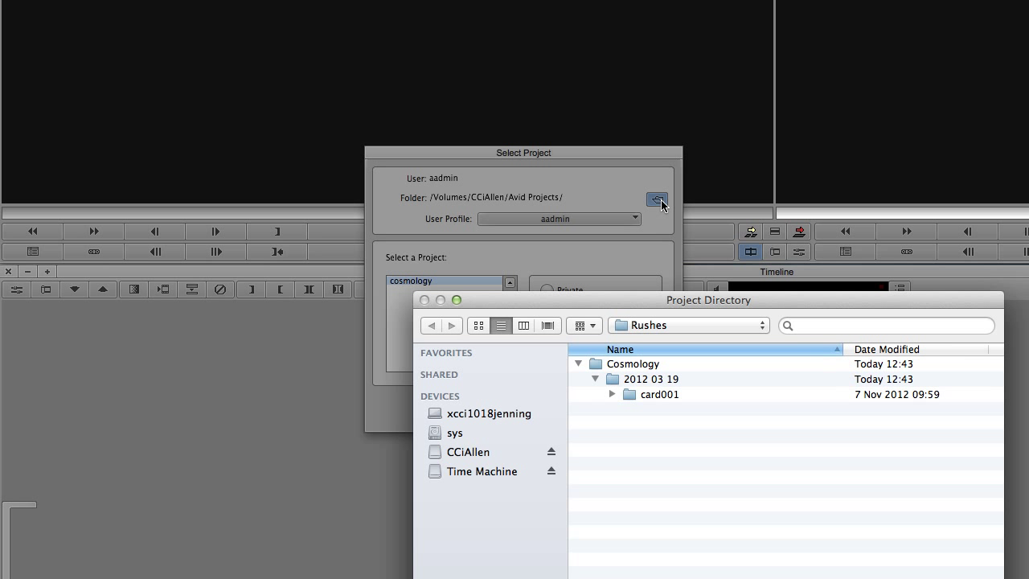
pyautogui.click(652, 322)
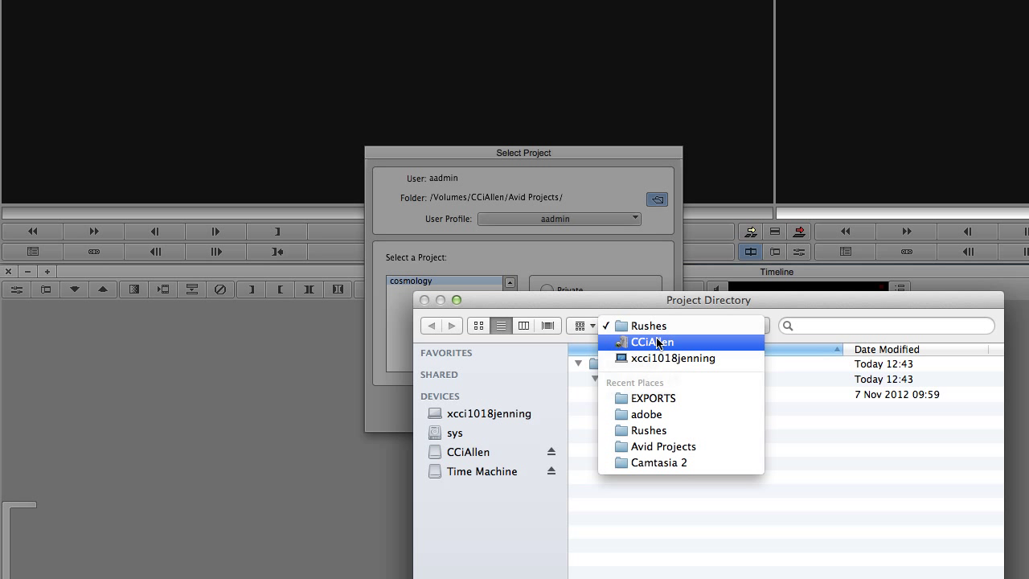
pyautogui.click(656, 343)
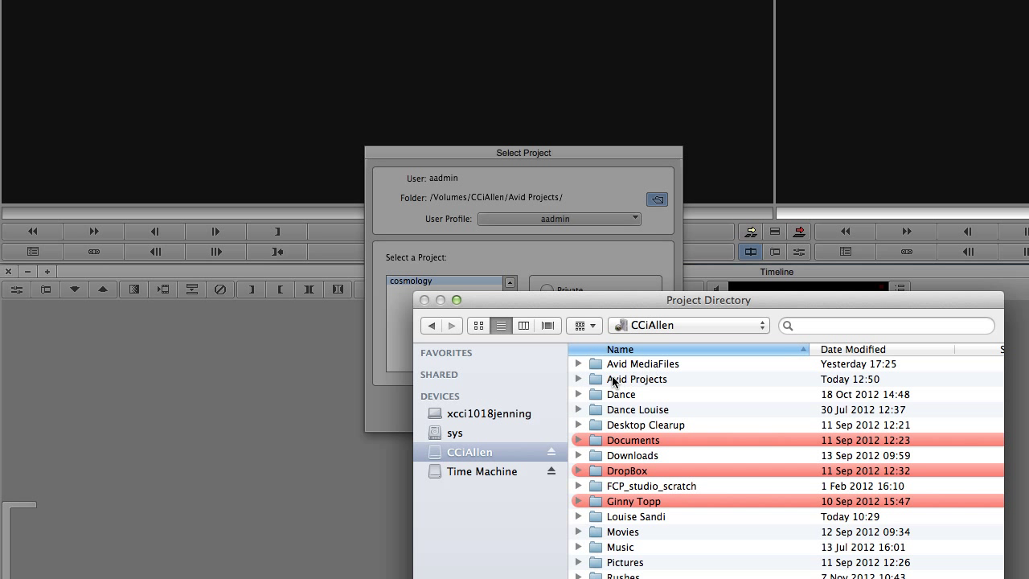
pyautogui.doubleClick(612, 381)
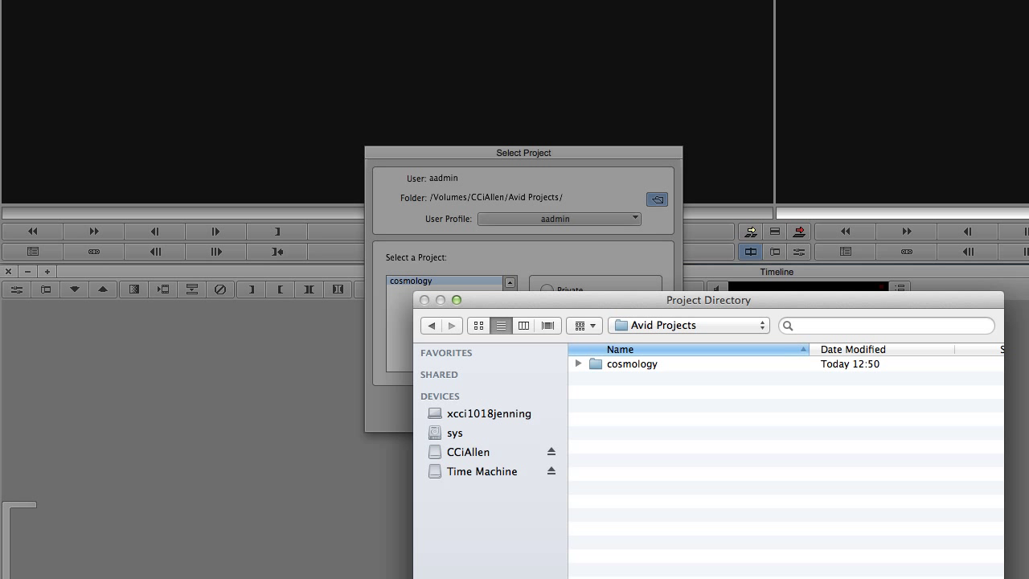
pyautogui.press('Return')
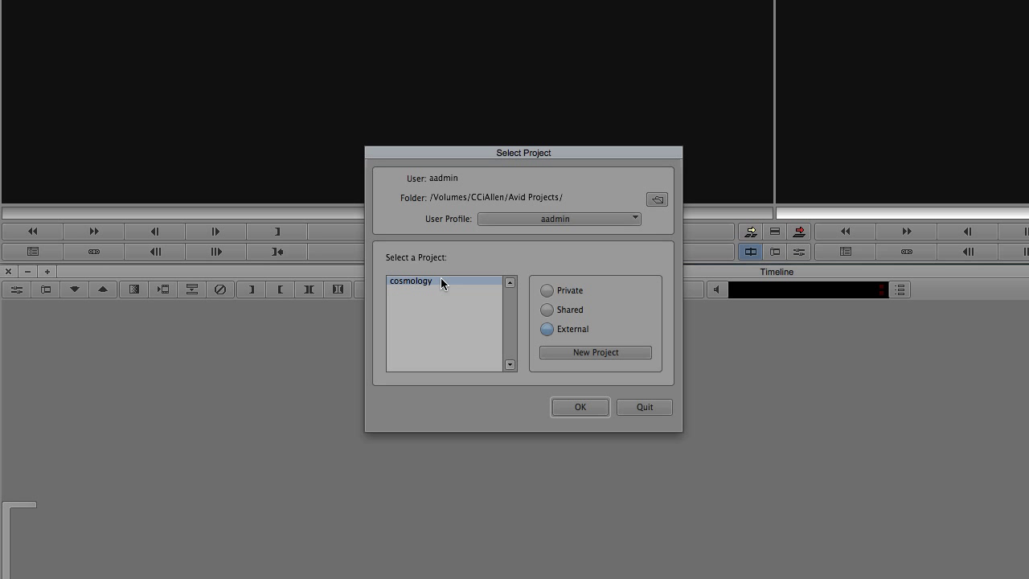
# Open the cosmology project and place the cosmology Bin window at the lower left.
pyautogui.click(582, 406)
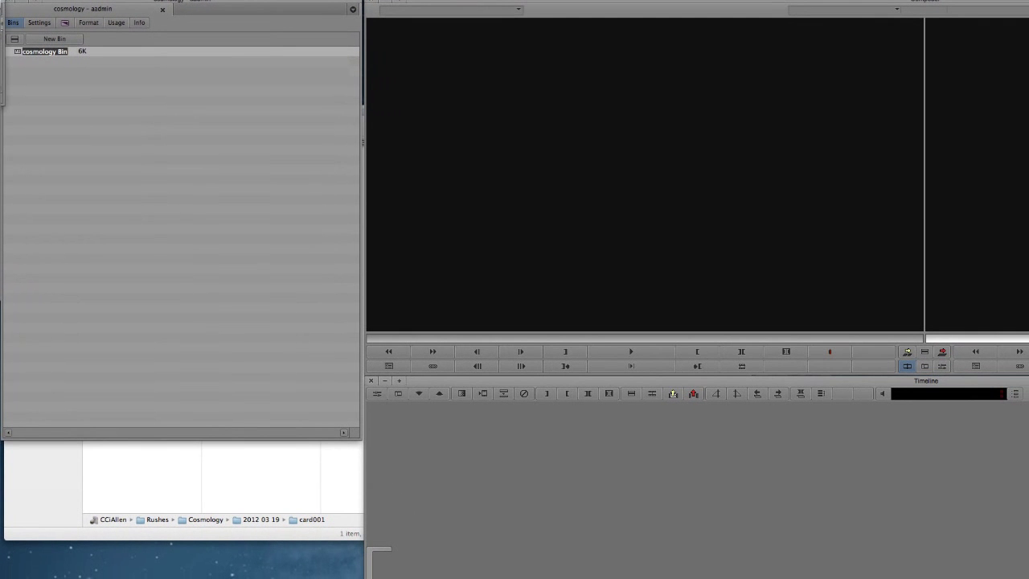
pyautogui.doubleClick(44, 50)
pyautogui.moveTo(72, 101); pyautogui.dragTo(211, 456)
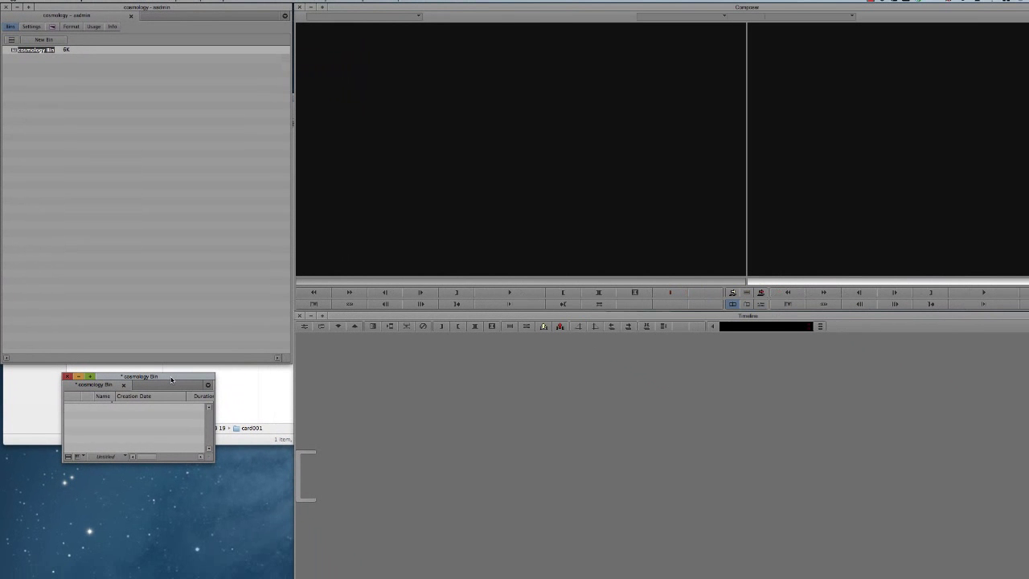
# Link CCiAllen > Rushes > 2012 03 19 as the AMA volume root via File > Link to AMA Volume.
pyautogui.click(95, 4)
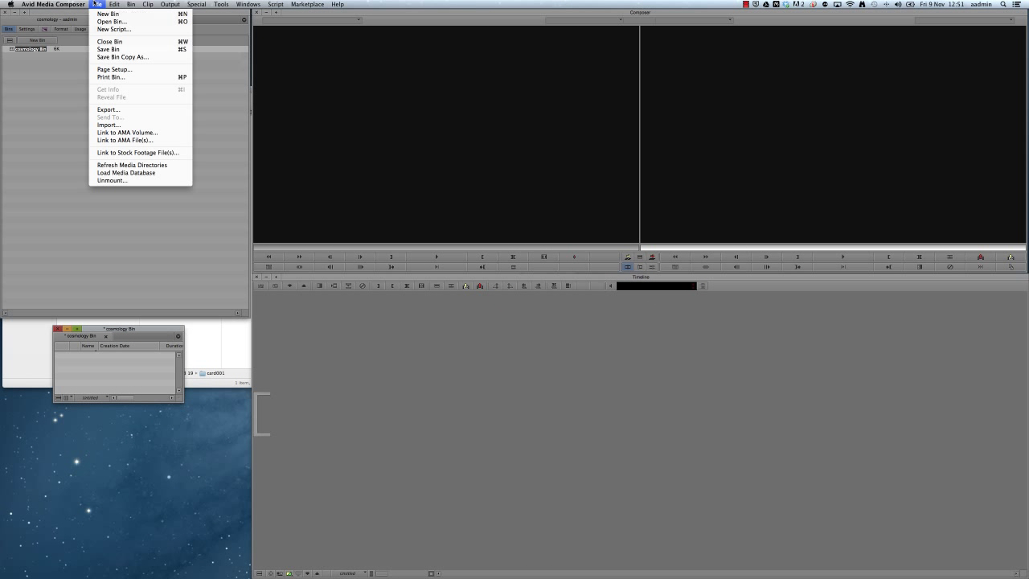
pyautogui.click(118, 132)
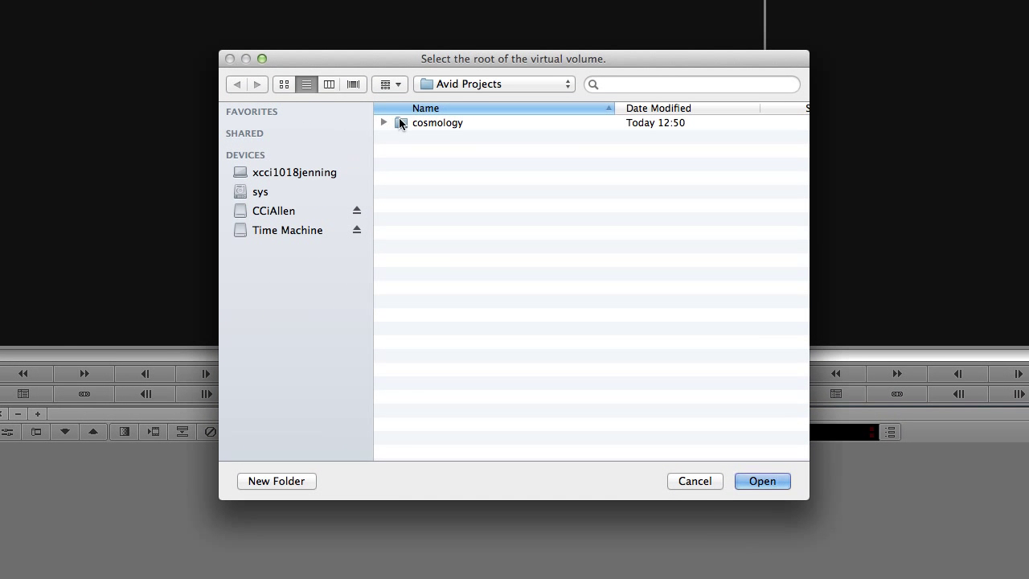
pyautogui.click(469, 84)
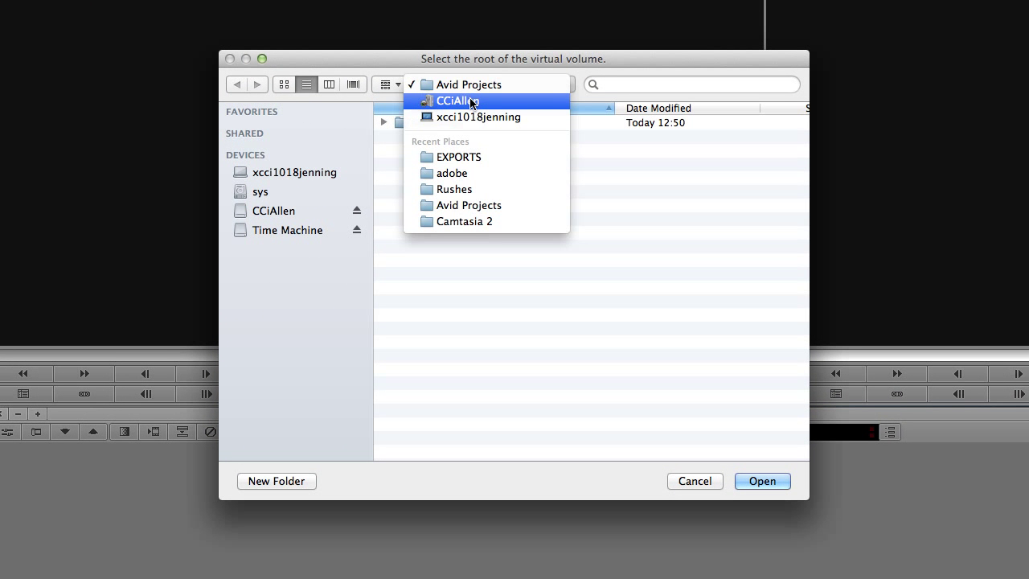
pyautogui.click(469, 98)
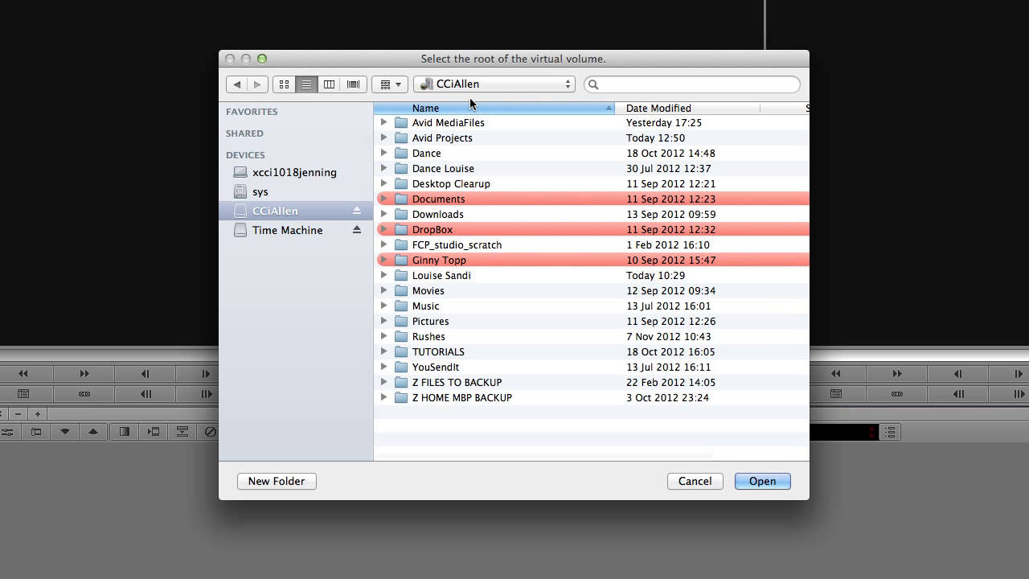
pyautogui.doubleClick(403, 336)
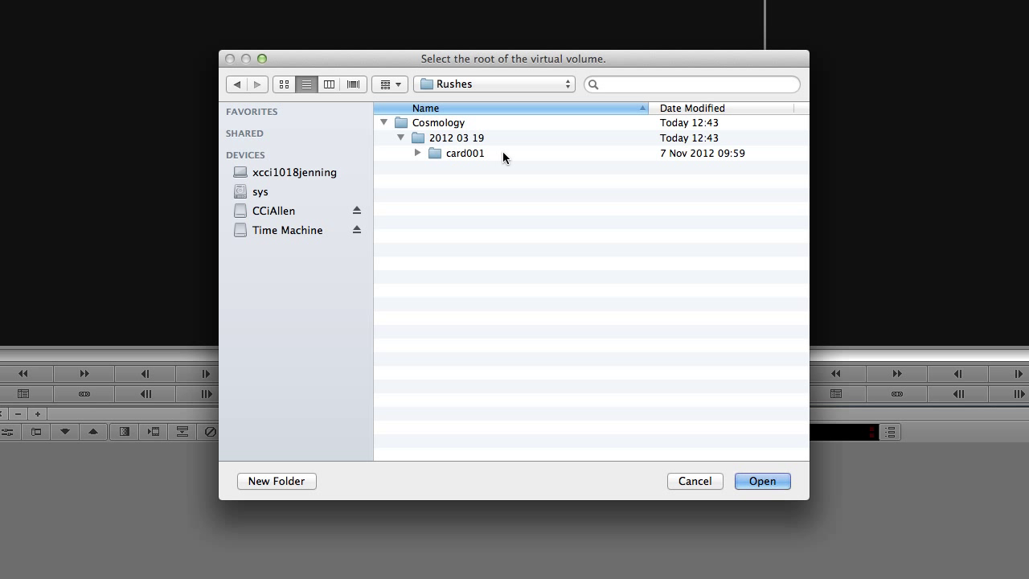
pyautogui.click(417, 141)
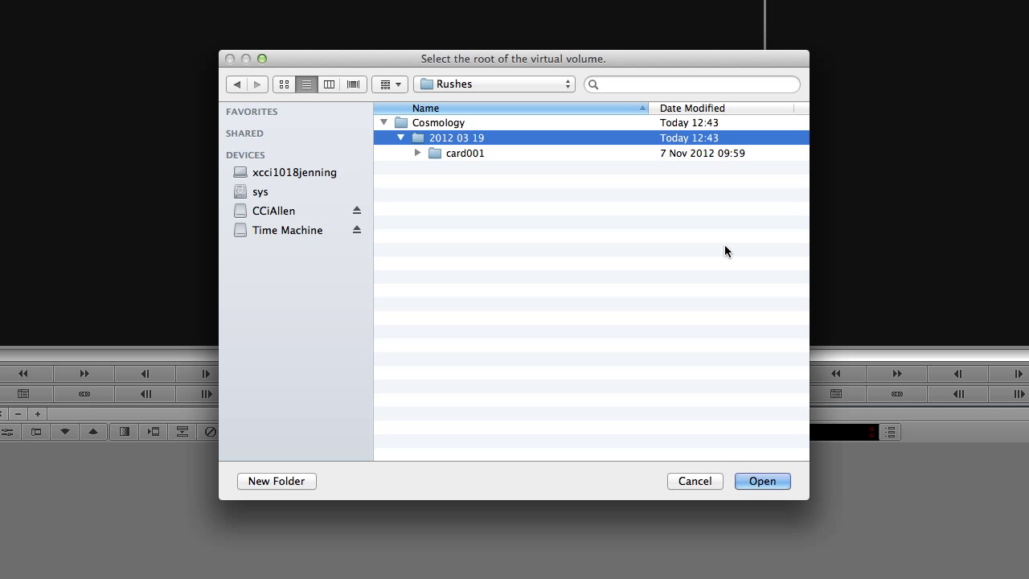
pyautogui.click(762, 480)
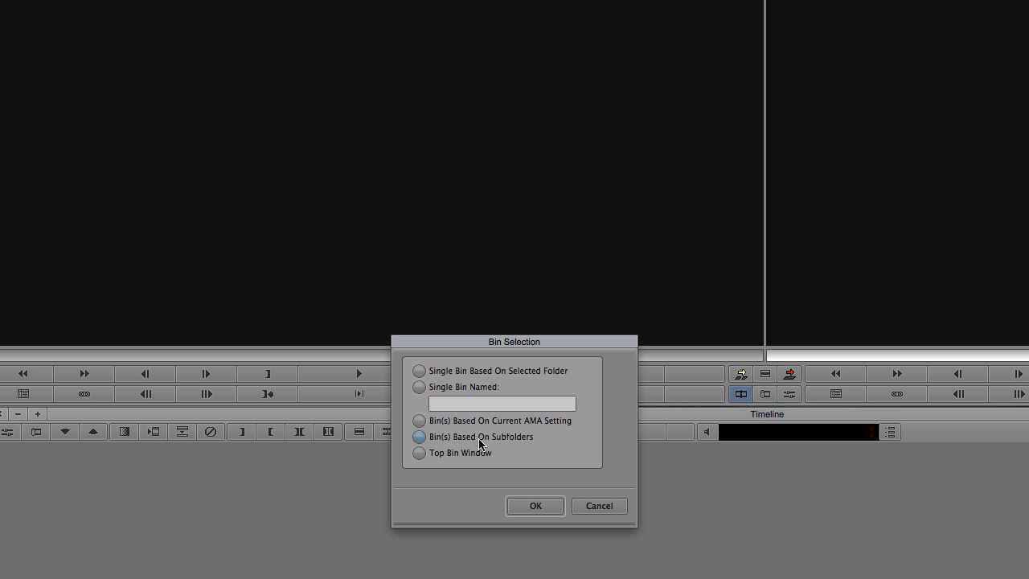
# Confirm Bin(s) Based On Subfolders, then enlarge the card001 bin to show all columns.
pyautogui.click(531, 506)
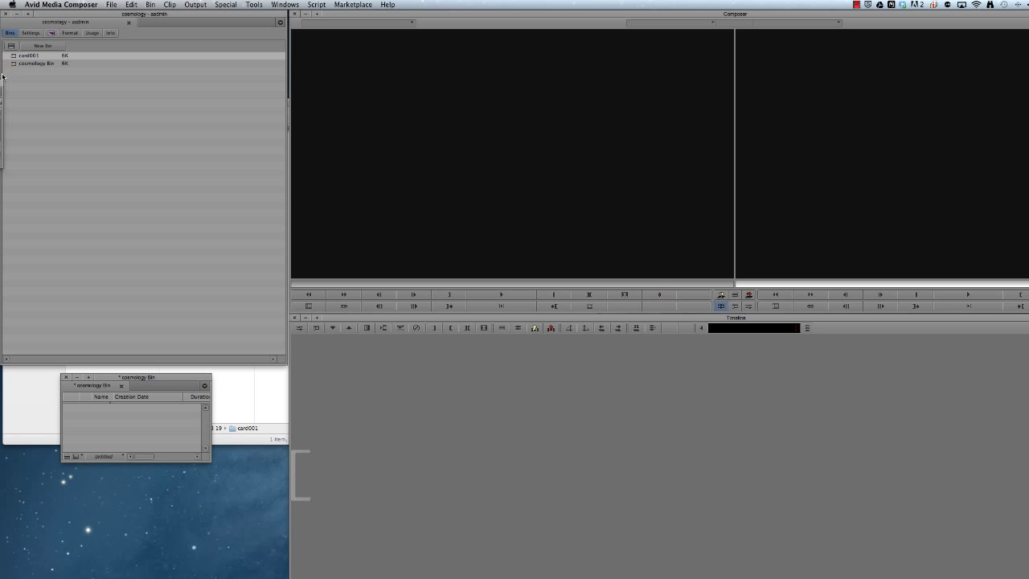
pyautogui.moveTo(0, 83); pyautogui.dragTo(252, 165)
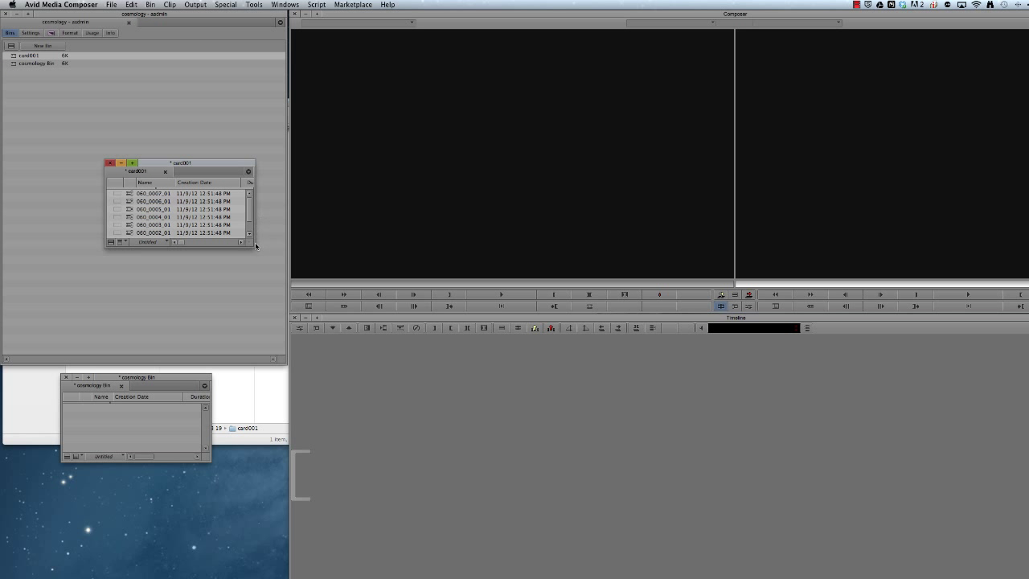
pyautogui.moveTo(252, 245); pyautogui.dragTo(1022, 316)
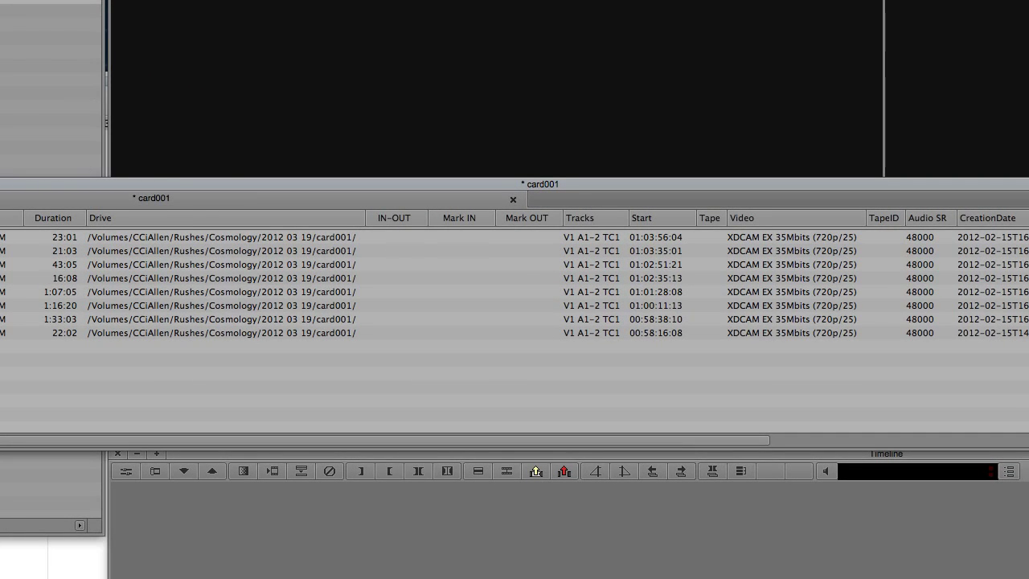
pyautogui.moveTo(0, 184); pyautogui.dragTo(150, 270)
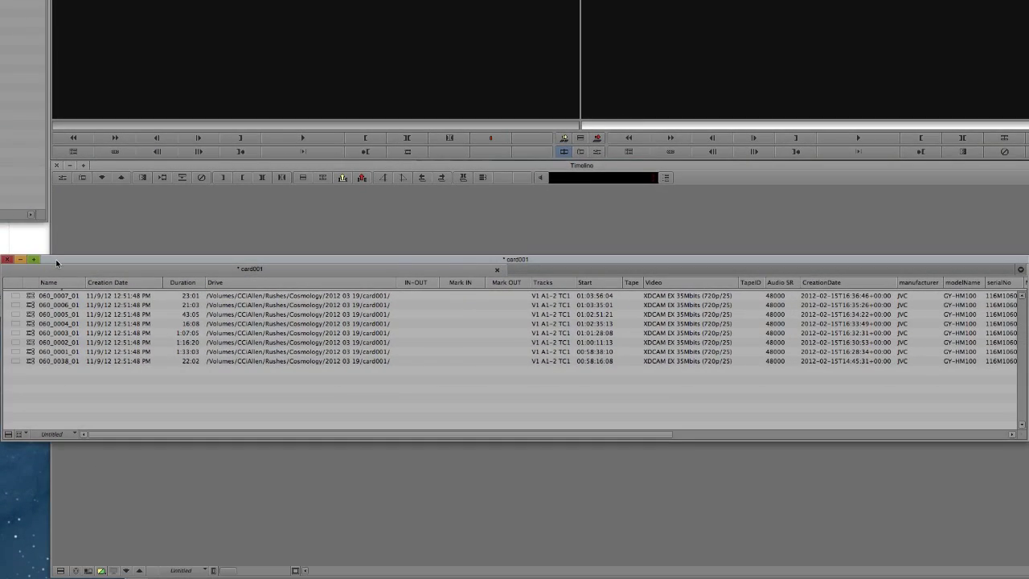
# Play clip 060_0007_01 in the Source monitor, then load and play 060_0006_01.
pyautogui.doubleClick(30, 295)
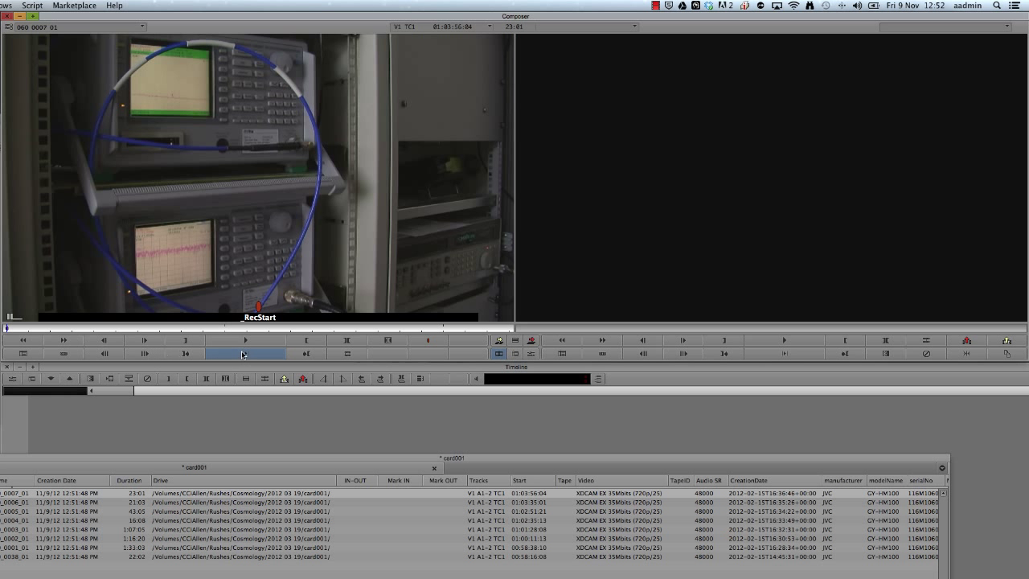
pyautogui.click(244, 341)
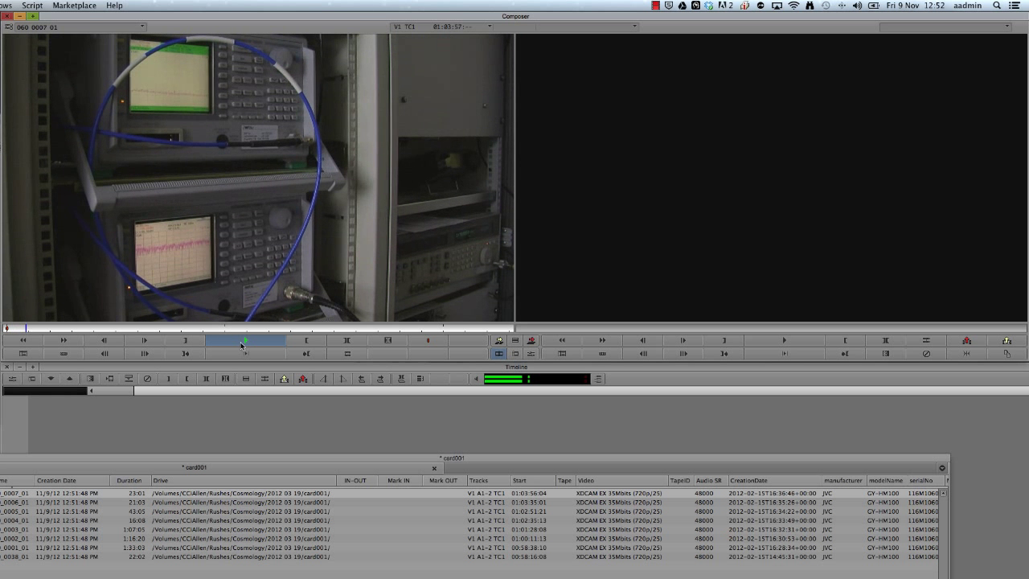
pyautogui.click(244, 342)
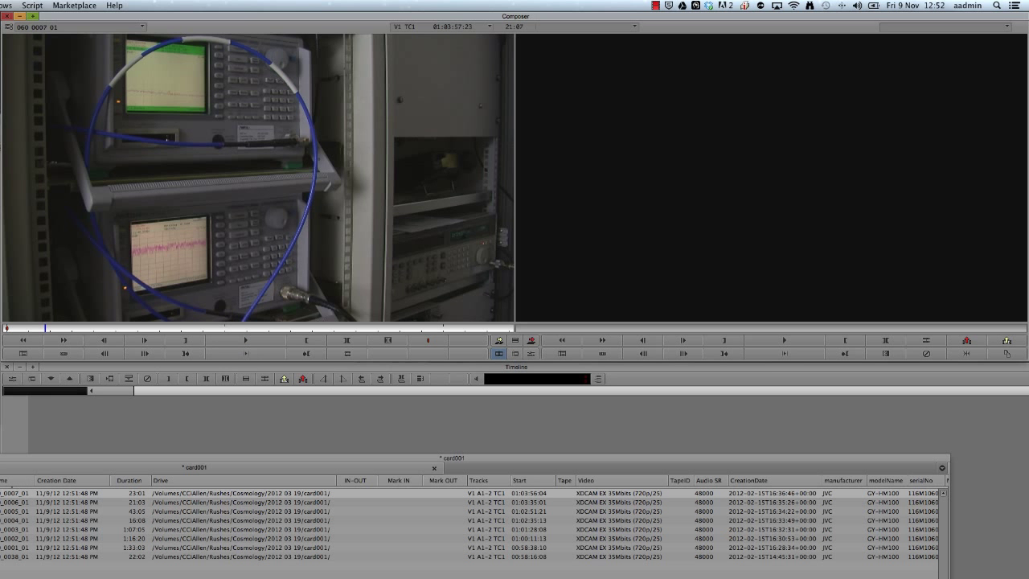
pyautogui.press('Return')
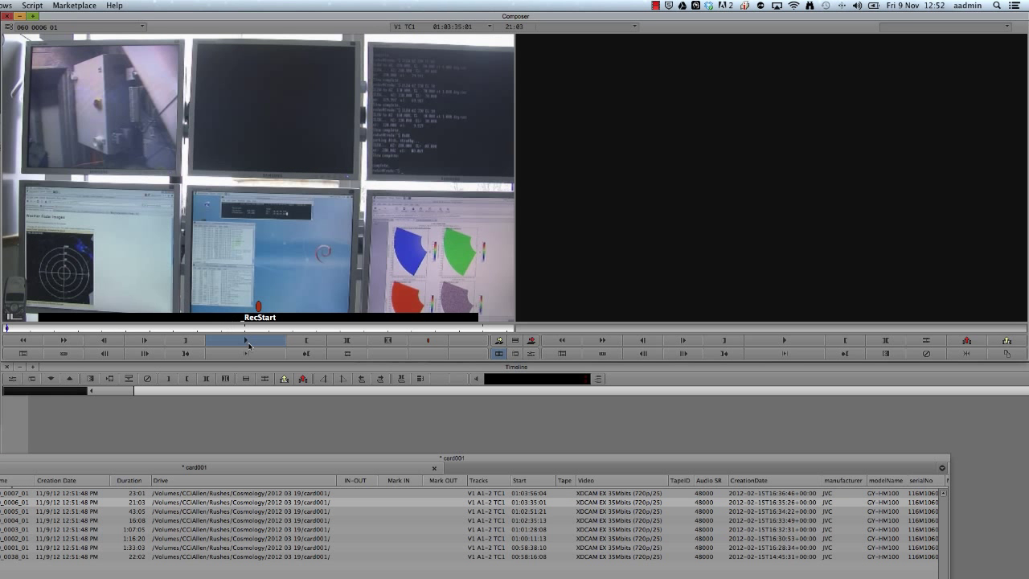
pyautogui.click(248, 344)
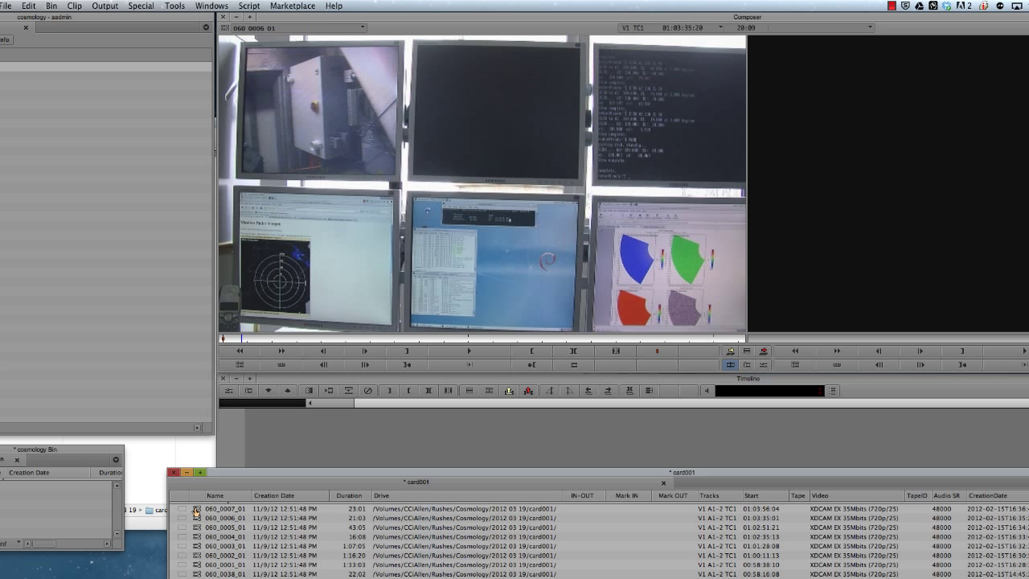
# Select all eight card001 clips with Edit > Select All and bring up their actions.
pyautogui.click(30, 6)
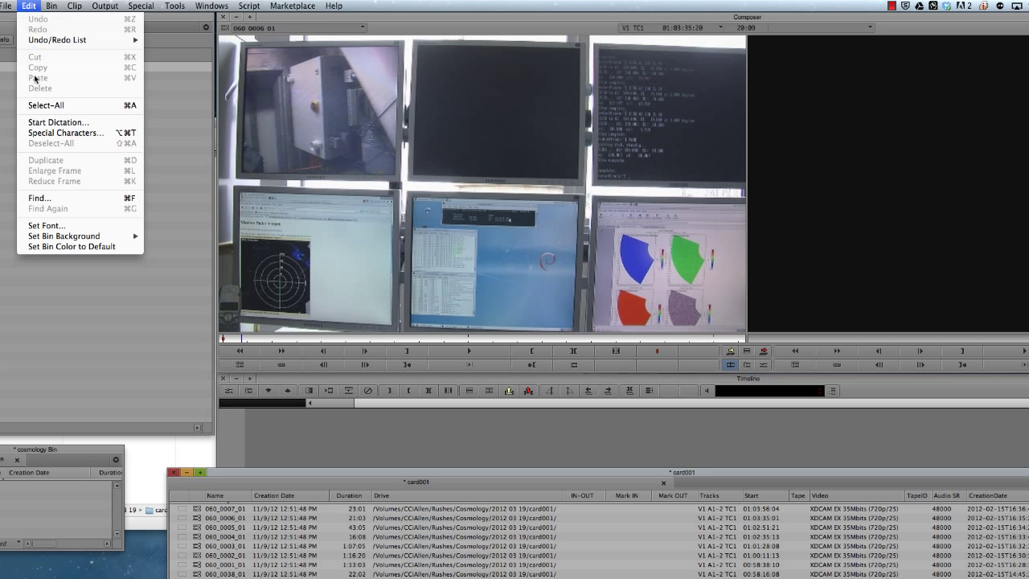
pyautogui.click(82, 107)
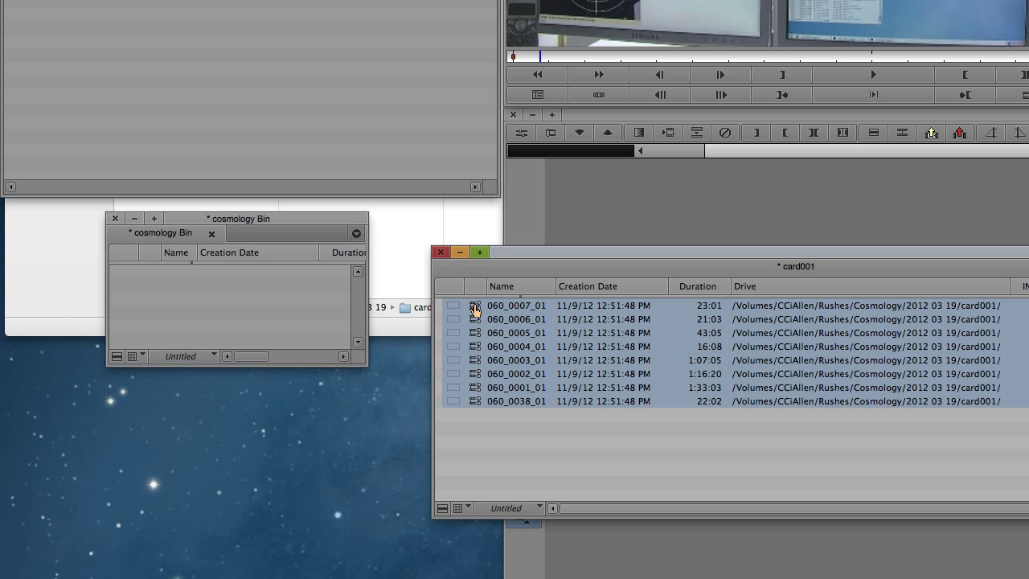
pyautogui.rightClick(474, 310)
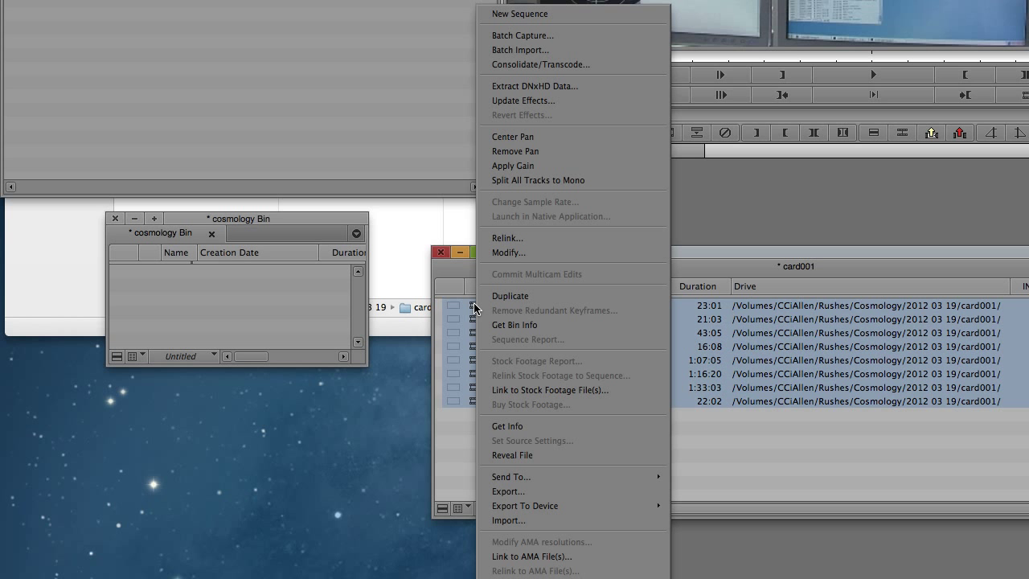
# Try Consolidate/Transcode with DNxHD 120 MXF to CCiAllen, then cancel it.
pyautogui.click(612, 64)
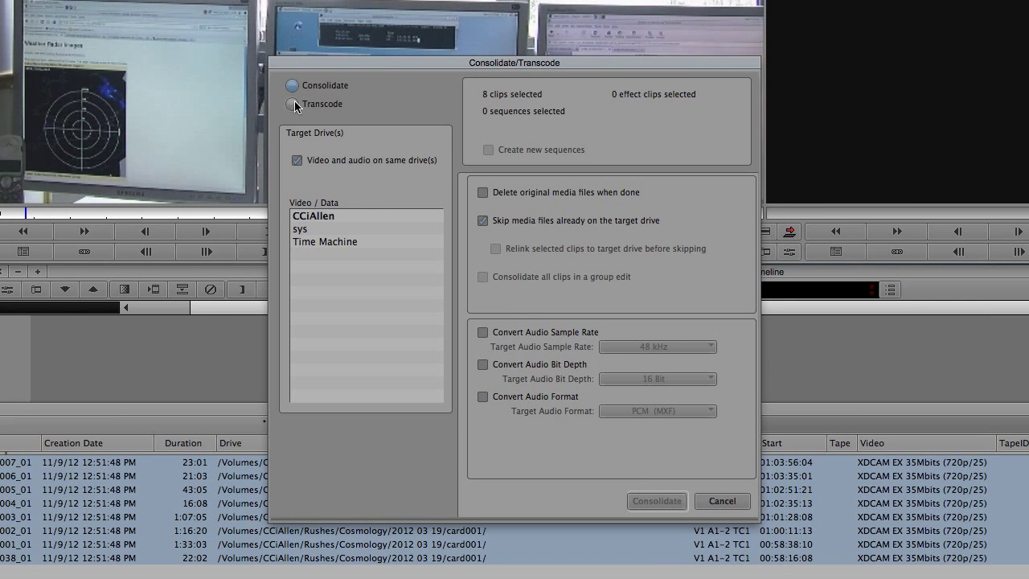
pyautogui.click(292, 104)
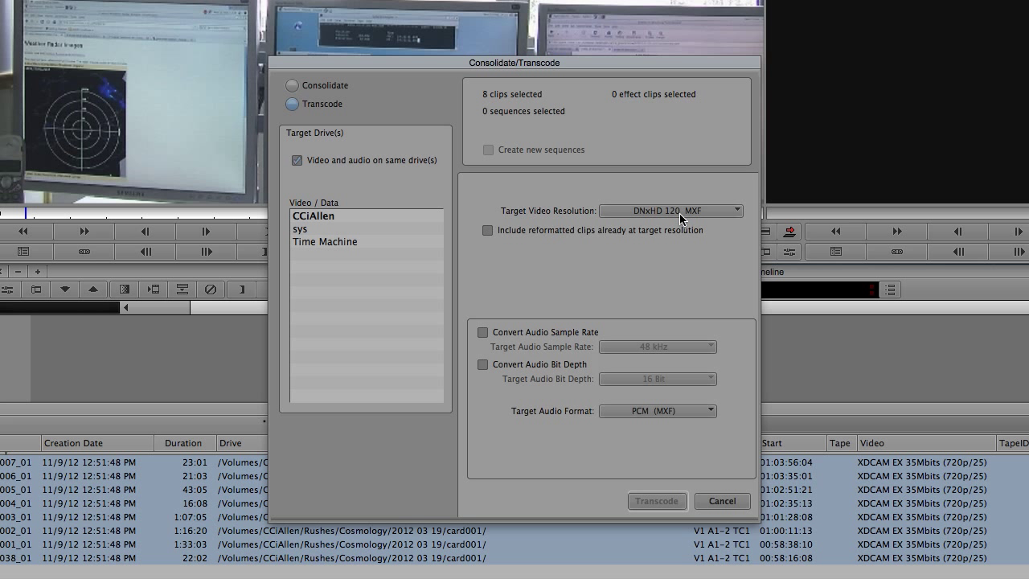
pyautogui.click(738, 209)
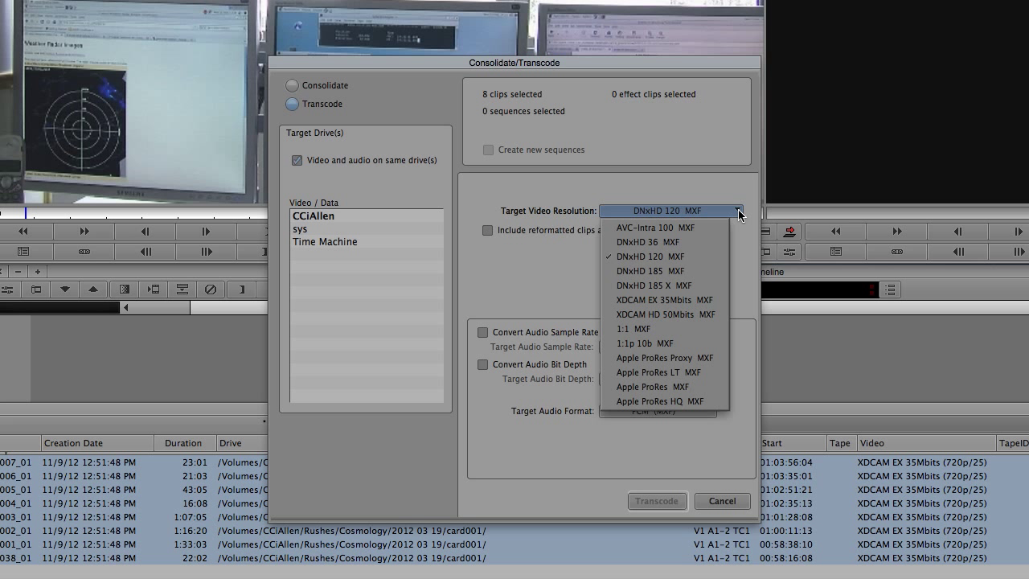
pyautogui.click(711, 255)
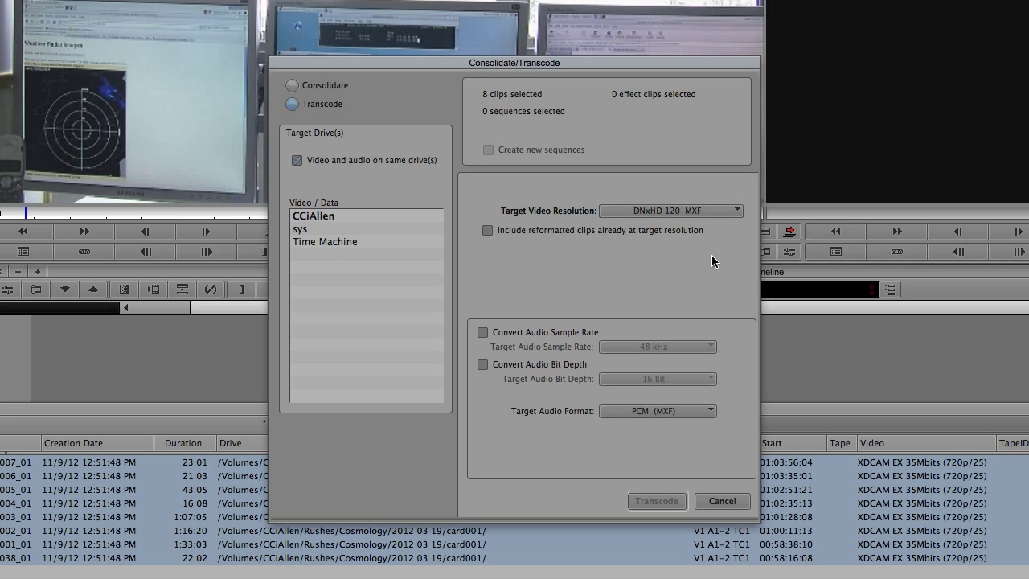
pyautogui.click(344, 233)
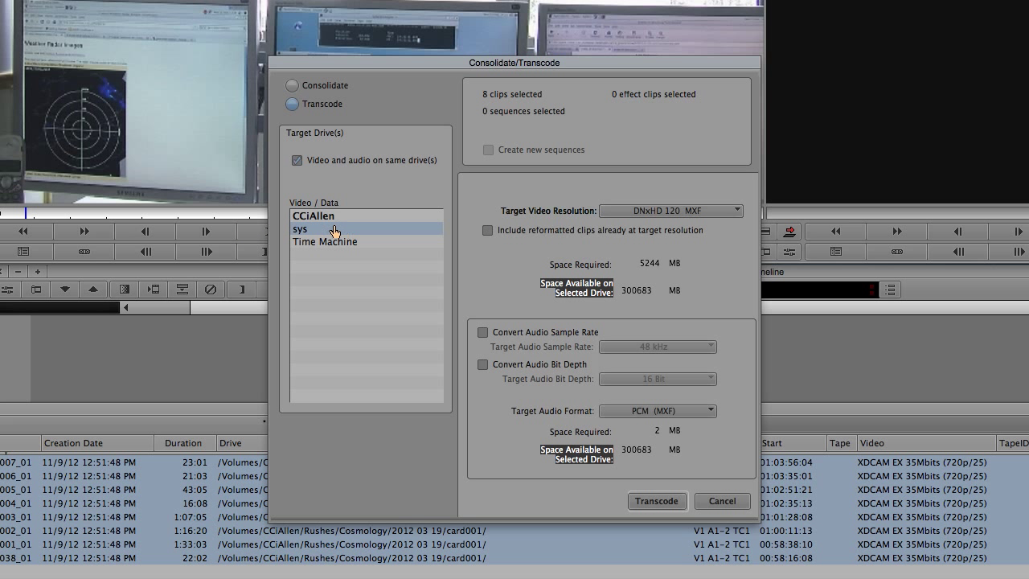
pyautogui.click(354, 217)
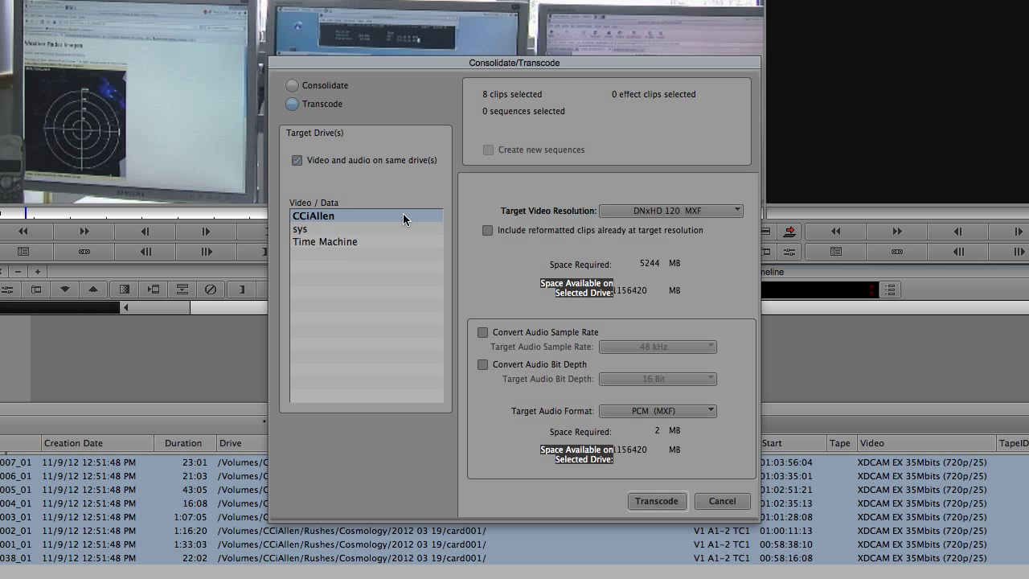
pyautogui.click(722, 501)
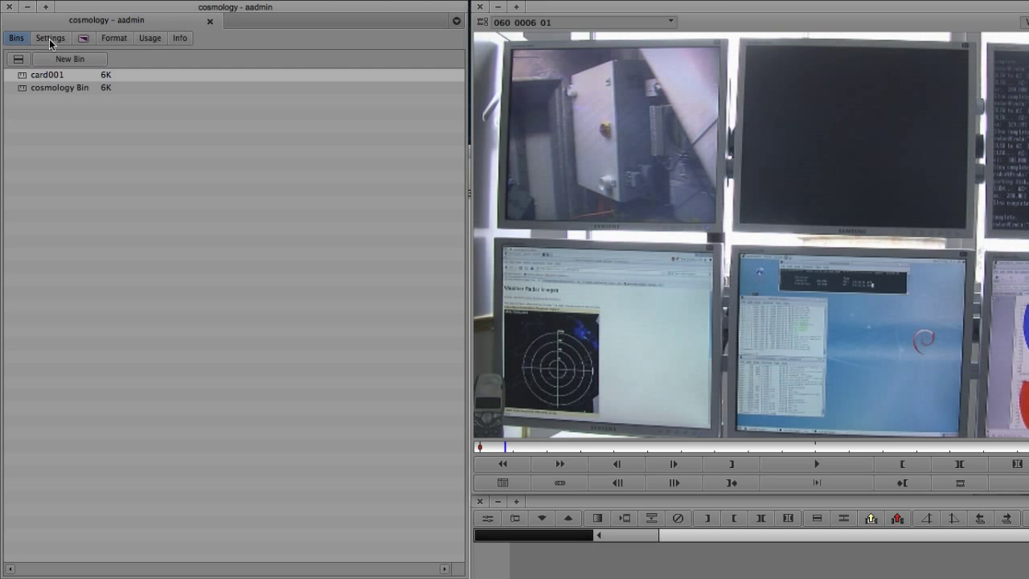
# In Project Settings > Media Creation, tick Filter Out System Drive and Filter Out Launch Drive.
pyautogui.click(49, 40)
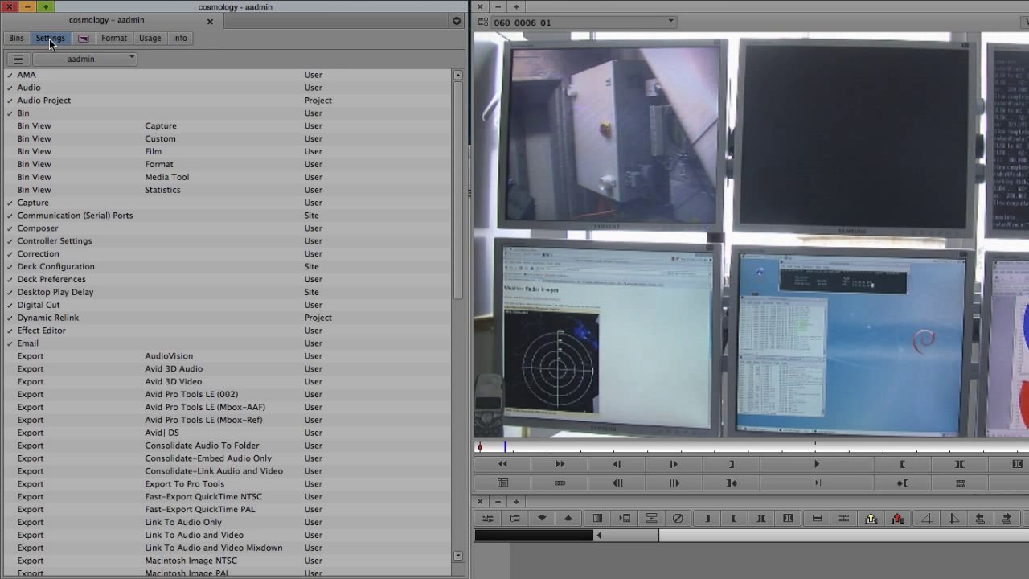
pyautogui.scroll(-15, 81, 226)
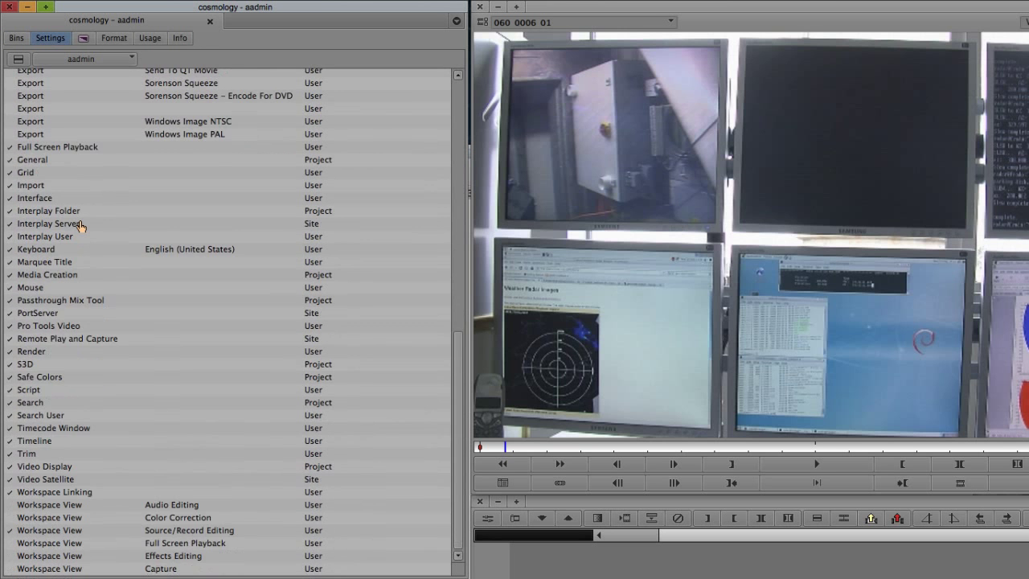
pyautogui.doubleClick(68, 275)
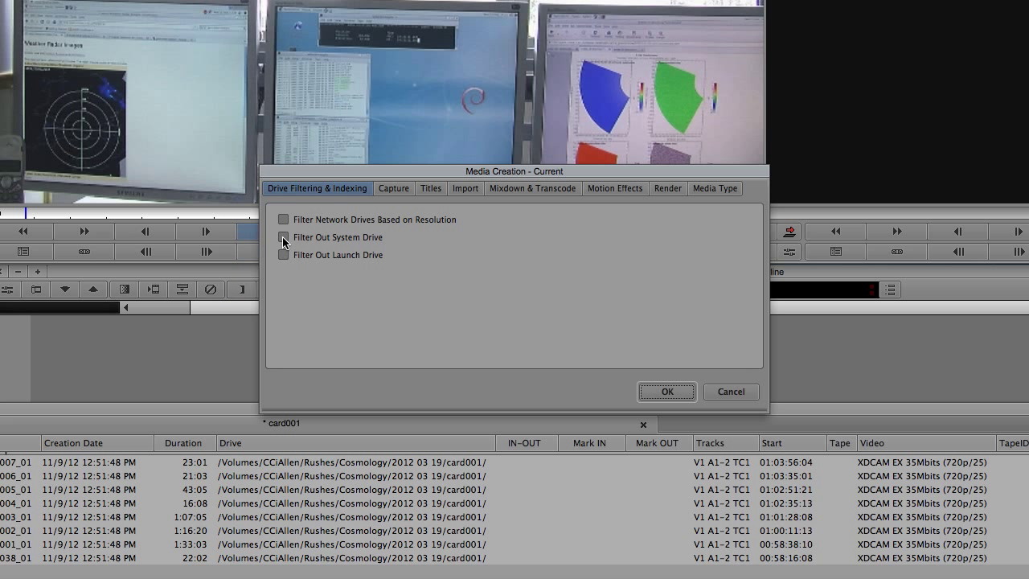
pyautogui.click(283, 237)
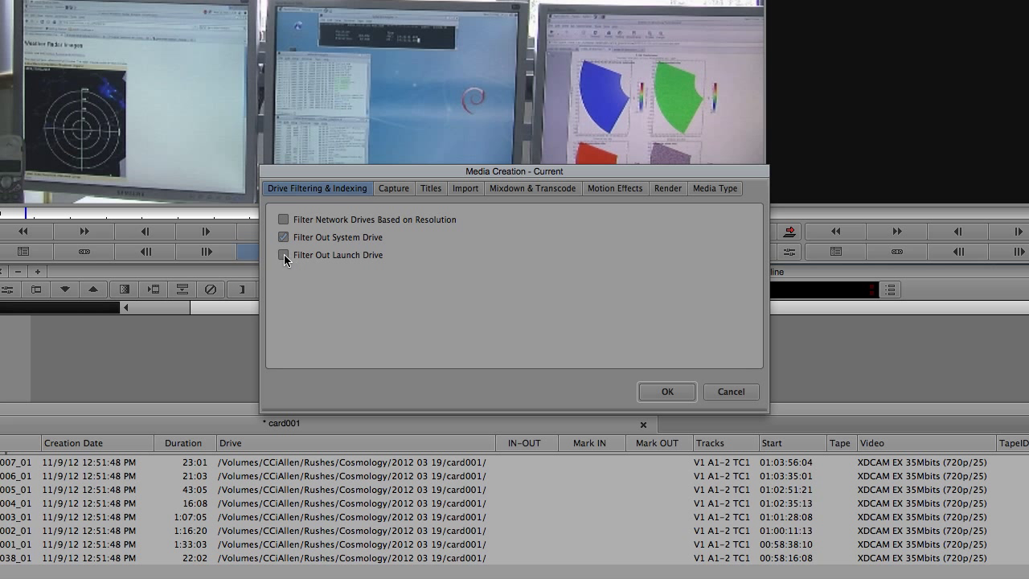
pyautogui.click(284, 255)
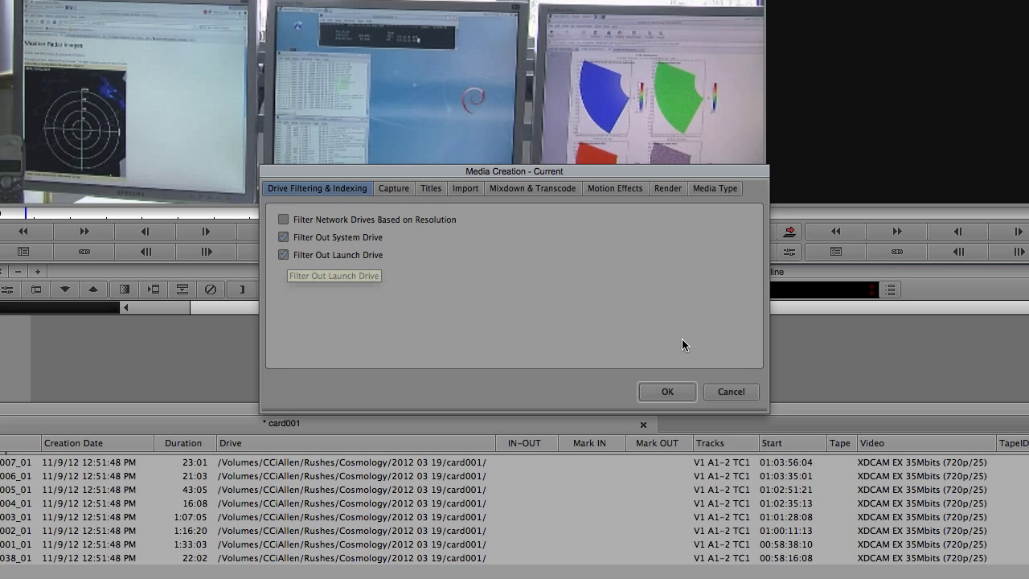
# Confirm the Media Creation changes and select all eight clips in the bin.
pyautogui.click(656, 393)
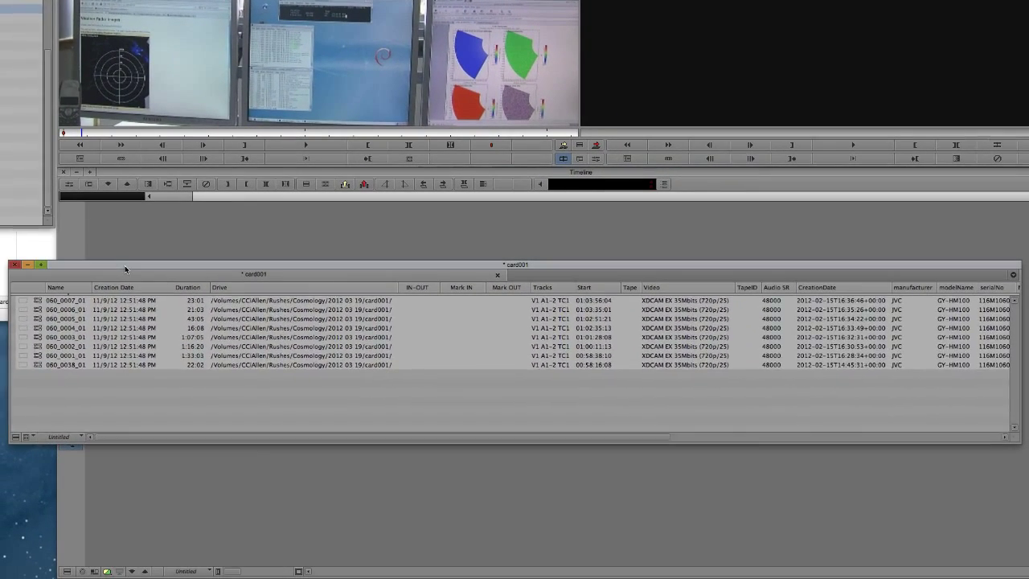
pyautogui.press('super+a')
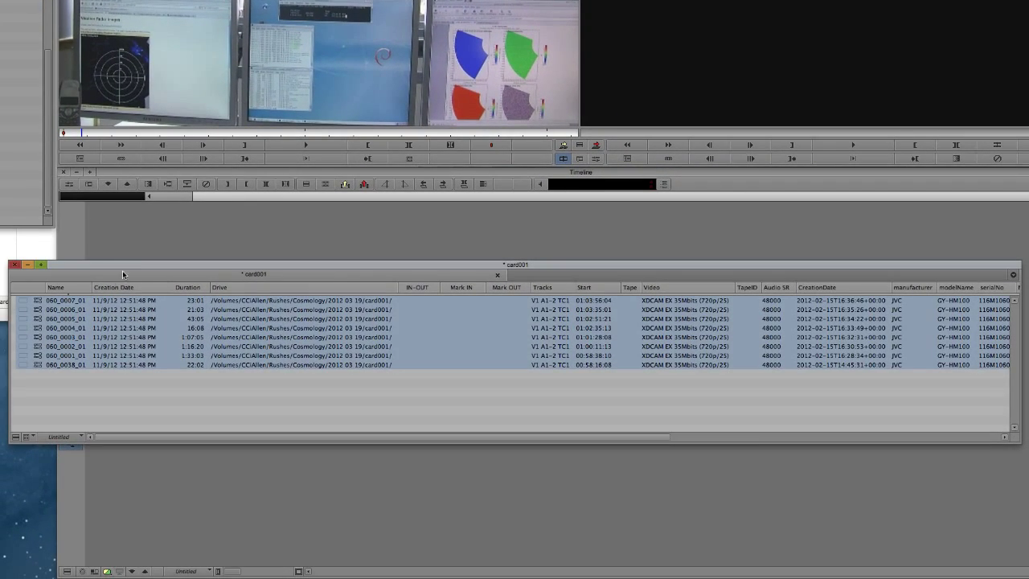
pyautogui.rightClick(37, 319)
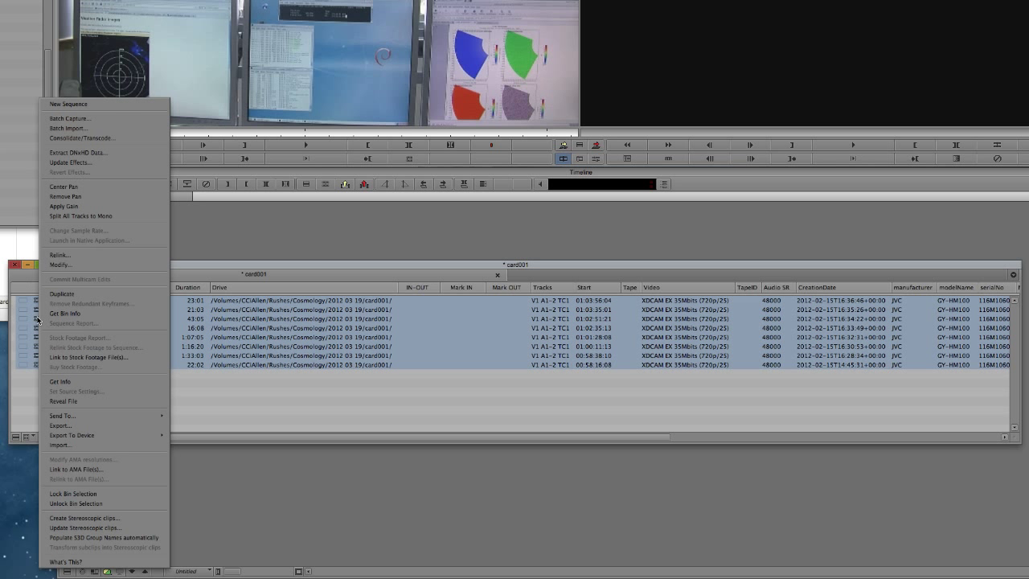
# Transcode the selected clips to DNxHD 120 MXF on the CCiAllen drive.
pyautogui.click(106, 138)
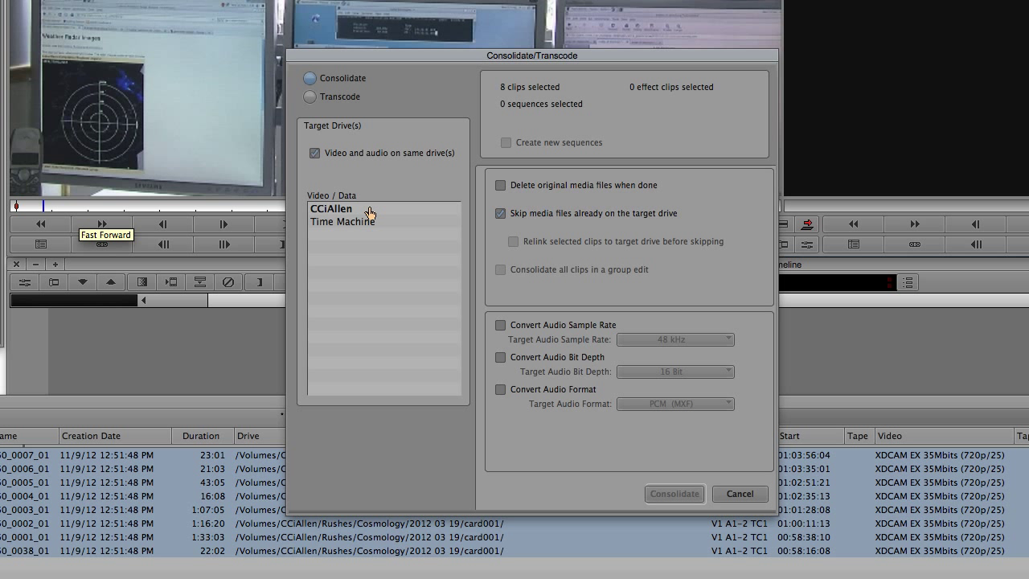
pyautogui.click(369, 211)
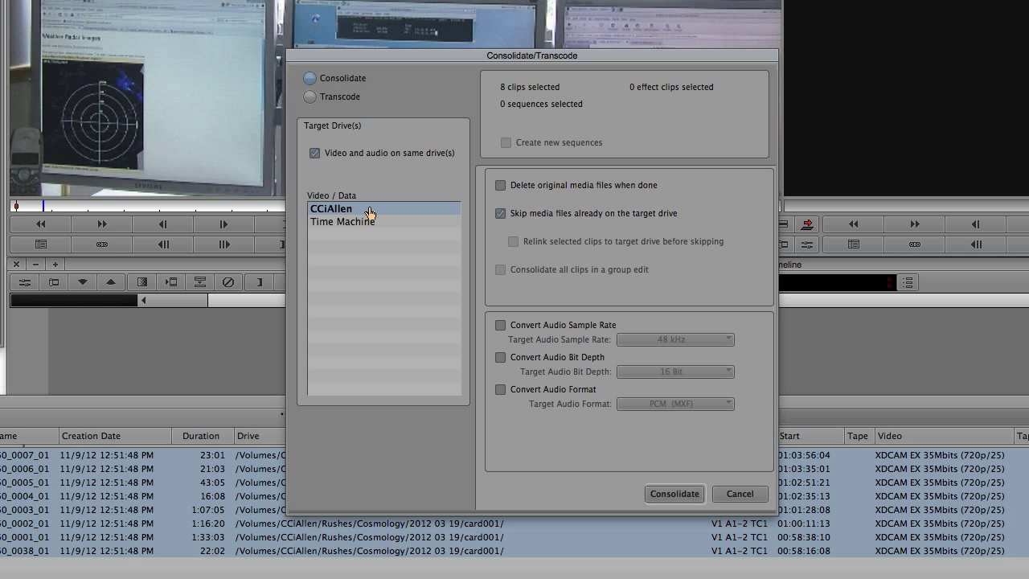
pyautogui.click(310, 97)
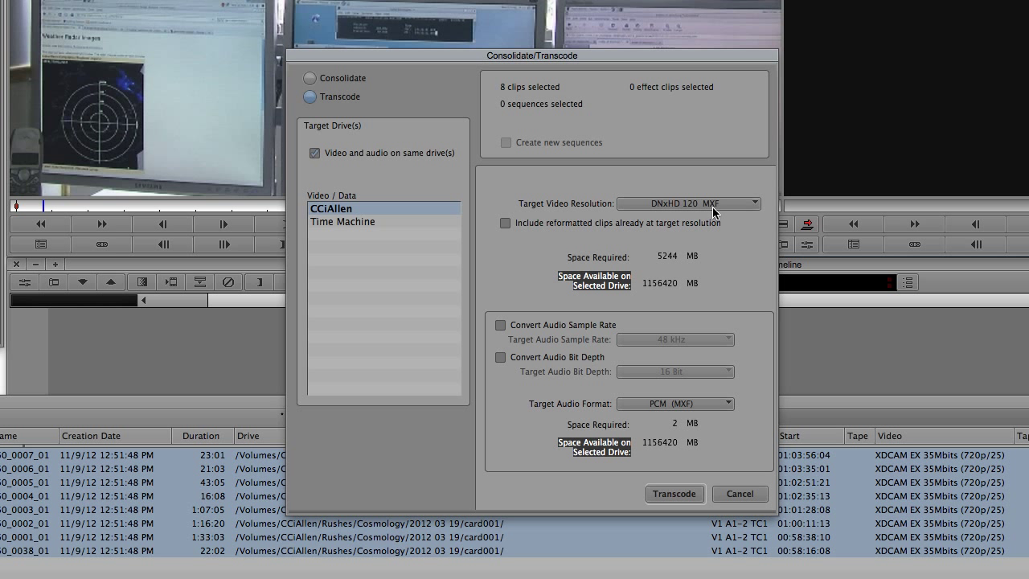
pyautogui.click(687, 493)
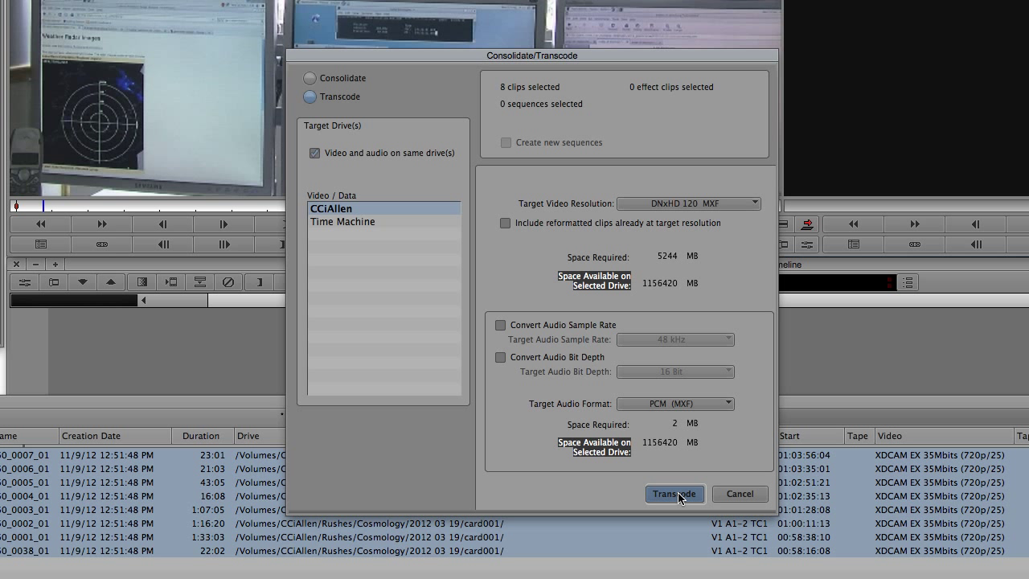
pyautogui.click(675, 493)
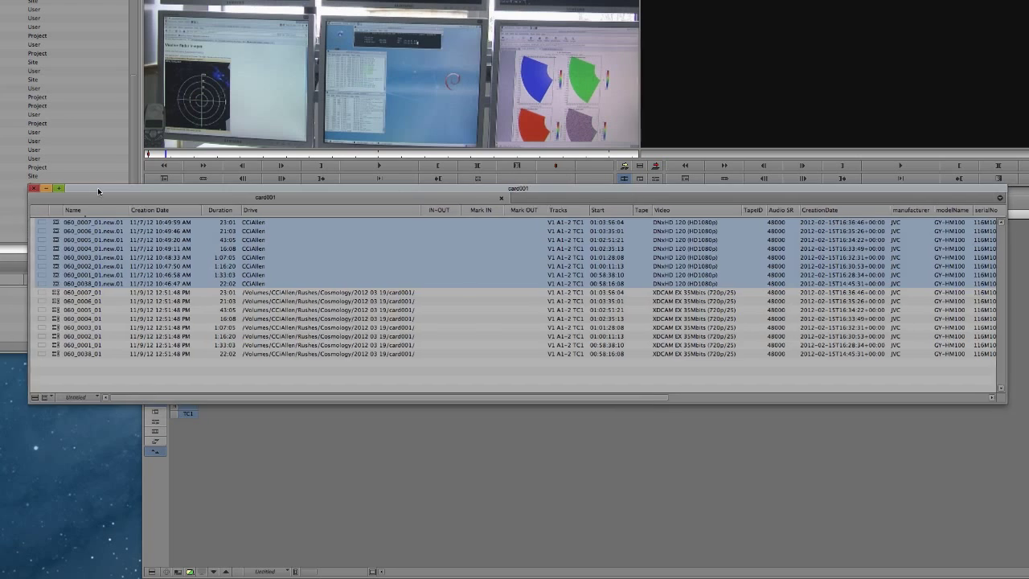
# Move the card001 bin window aside to check the eight new .new.01 DNxHD 120 clips.
pyautogui.moveTo(97, 187); pyautogui.dragTo(81, 200)
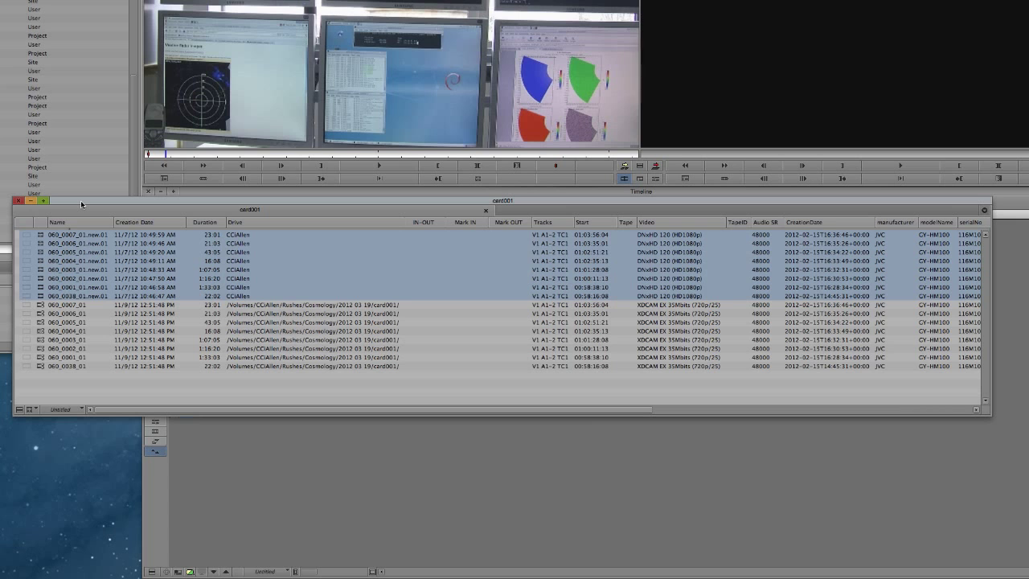
pyautogui.moveTo(80, 201); pyautogui.dragTo(116, 200)
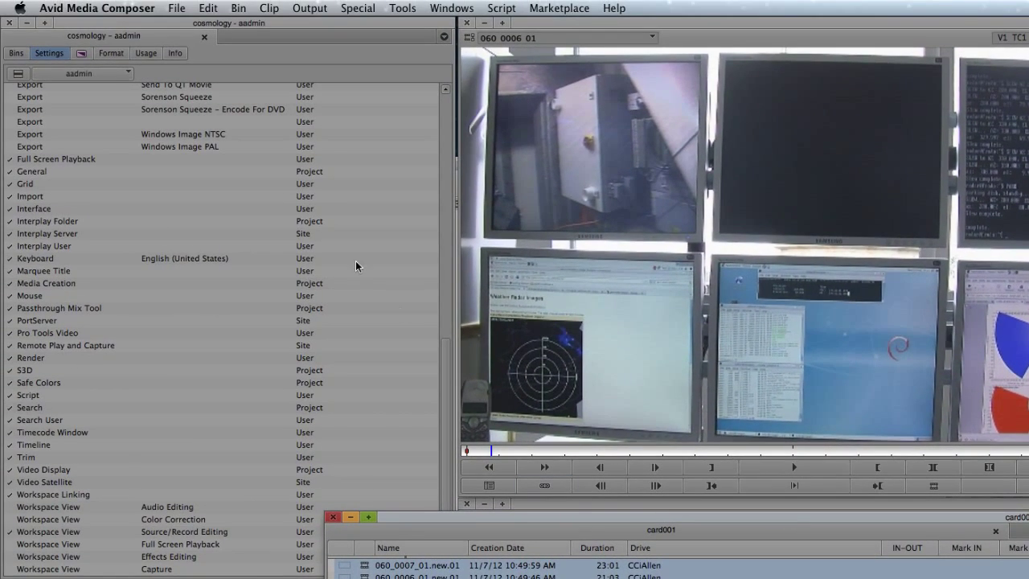
# Create a new bin named 'card001 rushes' in the project.
pyautogui.click(16, 53)
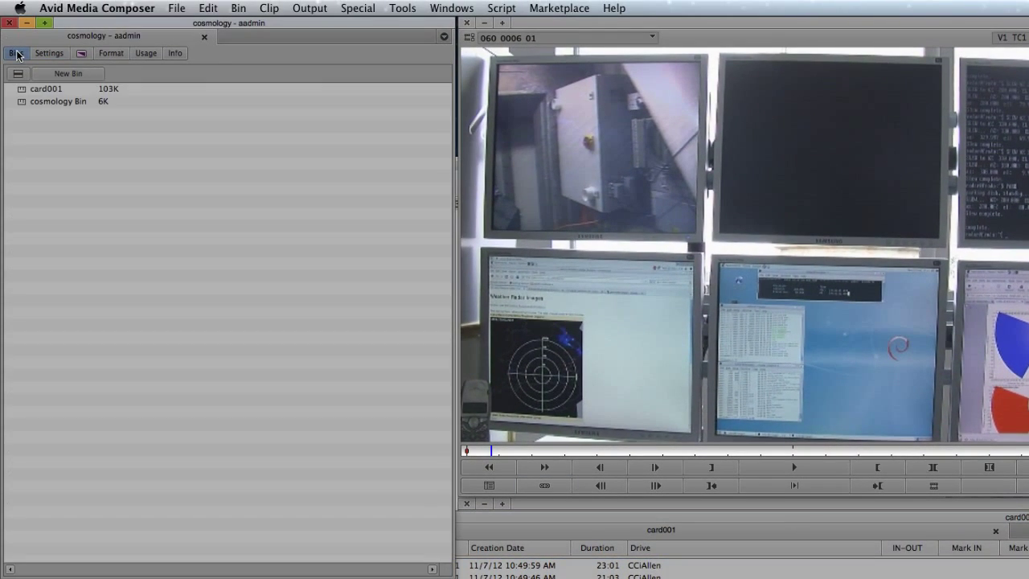
pyautogui.click(57, 76)
pyautogui.write('car')
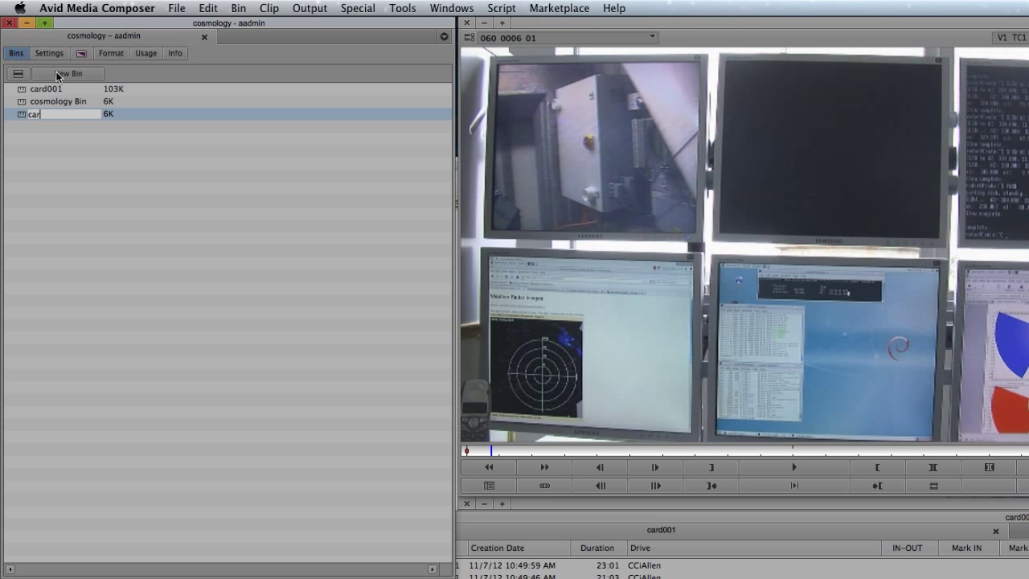
pyautogui.write('d001 rushes')
pyautogui.press('Return')
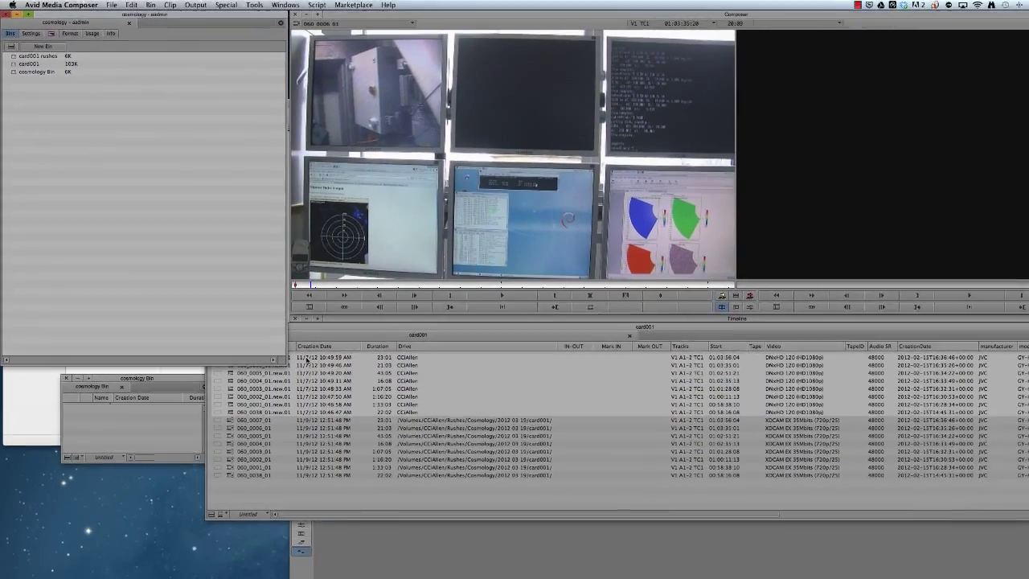
# Move the eight transcoded .new.01 clips into the card001 rushes bin.
pyautogui.moveTo(306, 359); pyautogui.dragTo(233, 411)
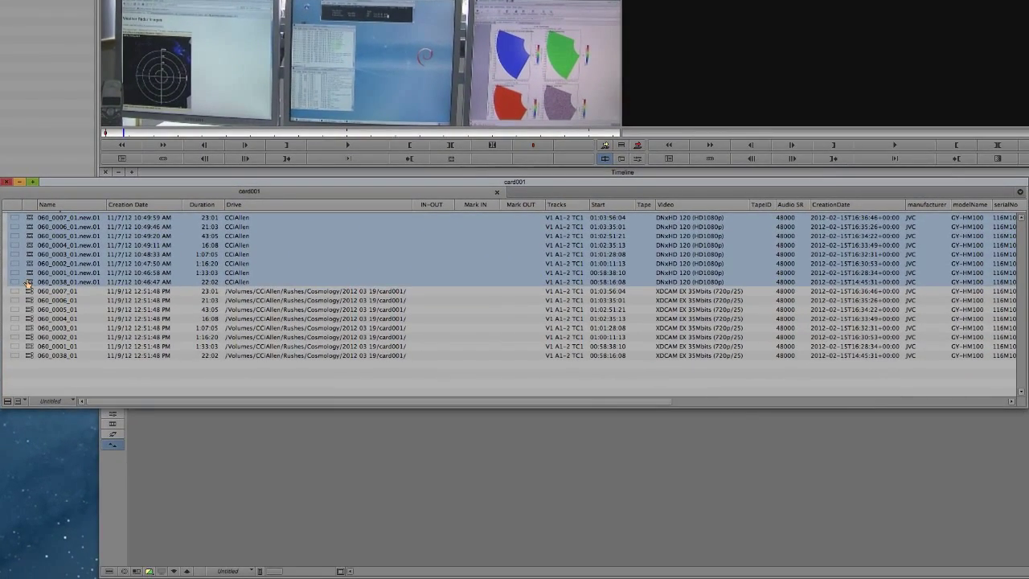
pyautogui.moveTo(27, 284); pyautogui.dragTo(0, 35)
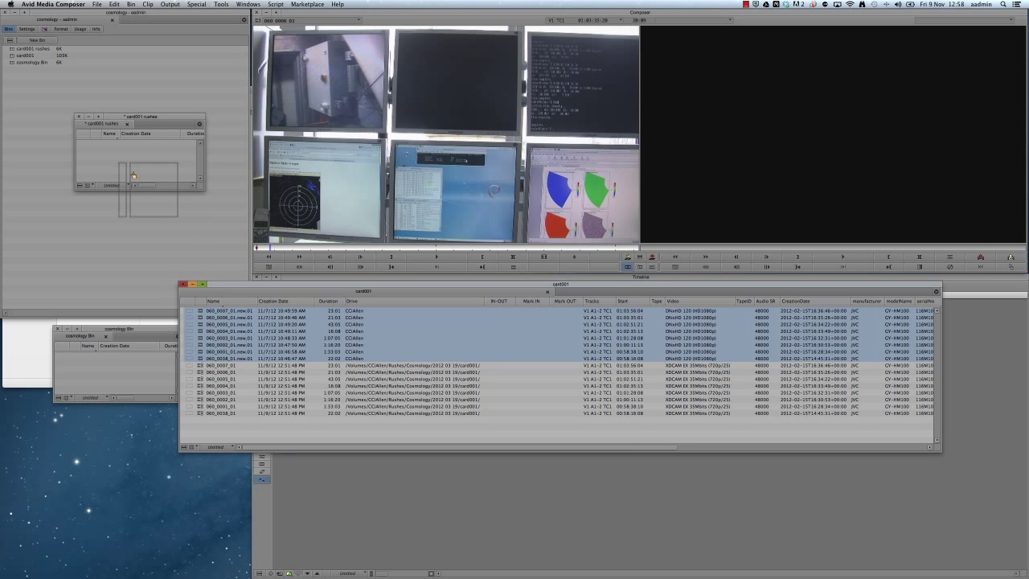
pyautogui.moveTo(134, 176); pyautogui.dragTo(103, 143)
# Close the old card001 bin and delete it to the Trash.
pyautogui.click(183, 284)
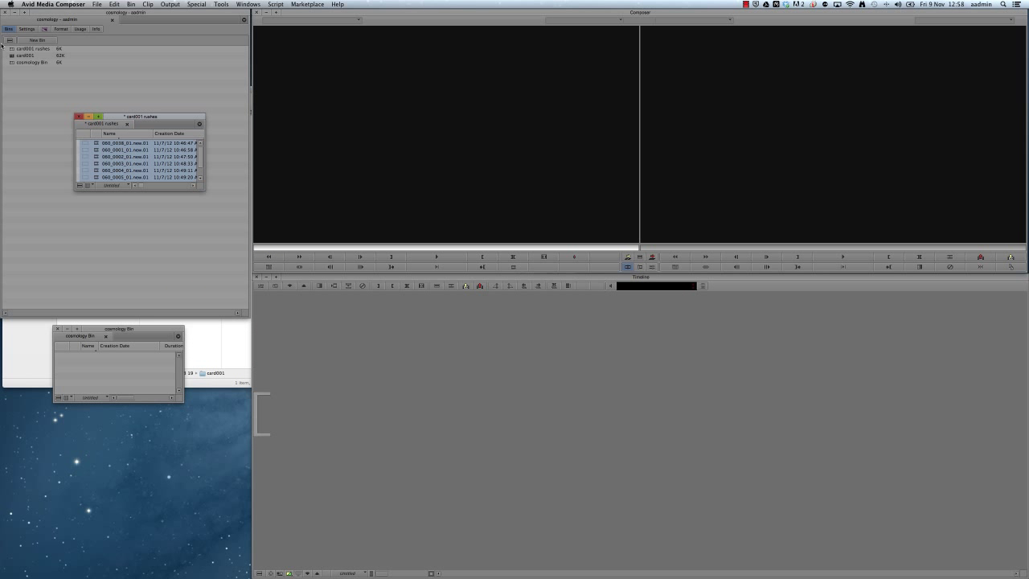
pyautogui.click(11, 56)
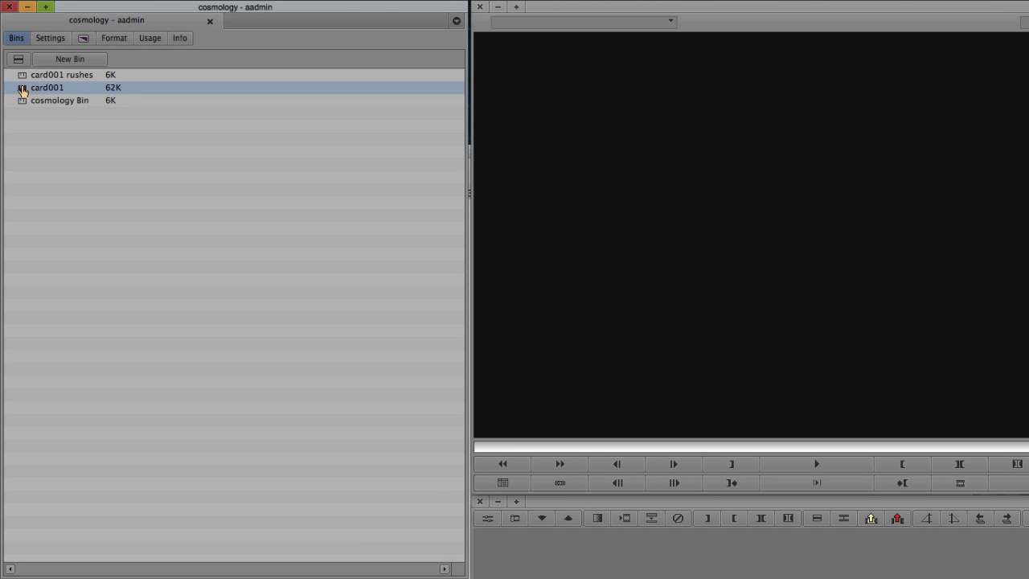
pyautogui.press('Delete')
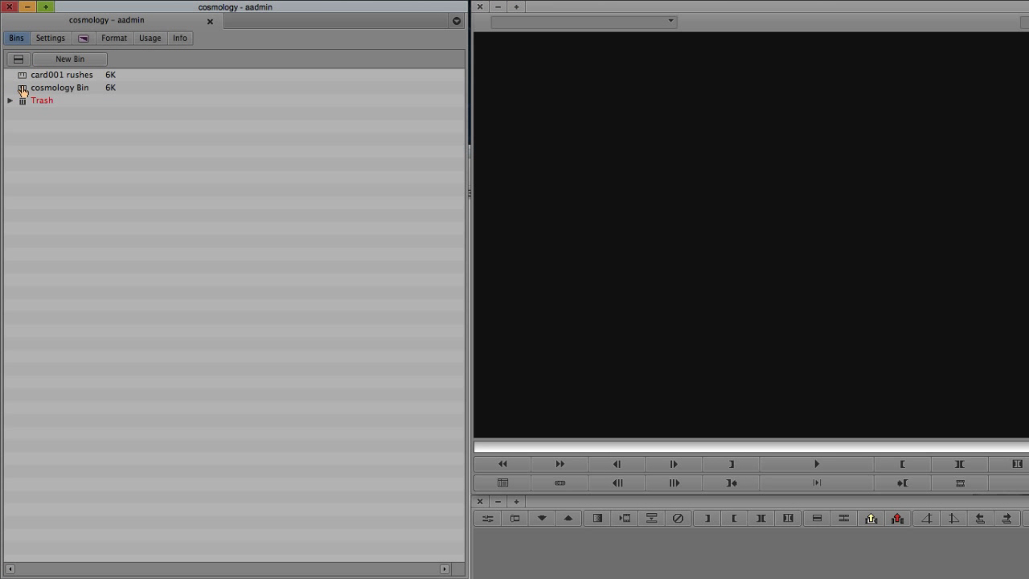
pyautogui.doubleClick(21, 74)
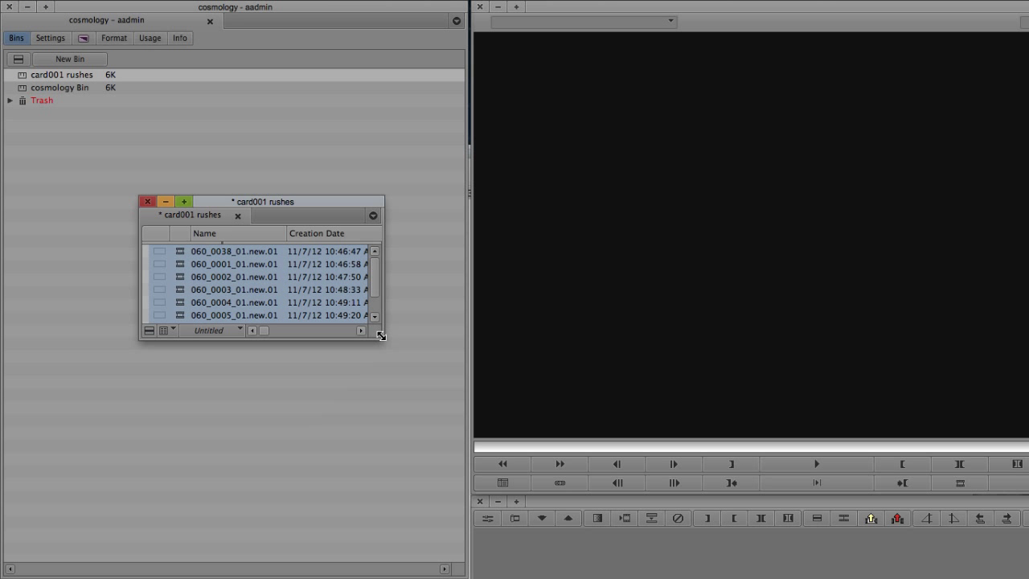
# Enlarge the card001 rushes bin and play back clip 060_0001.
pyautogui.moveTo(380, 336); pyautogui.dragTo(485, 488)
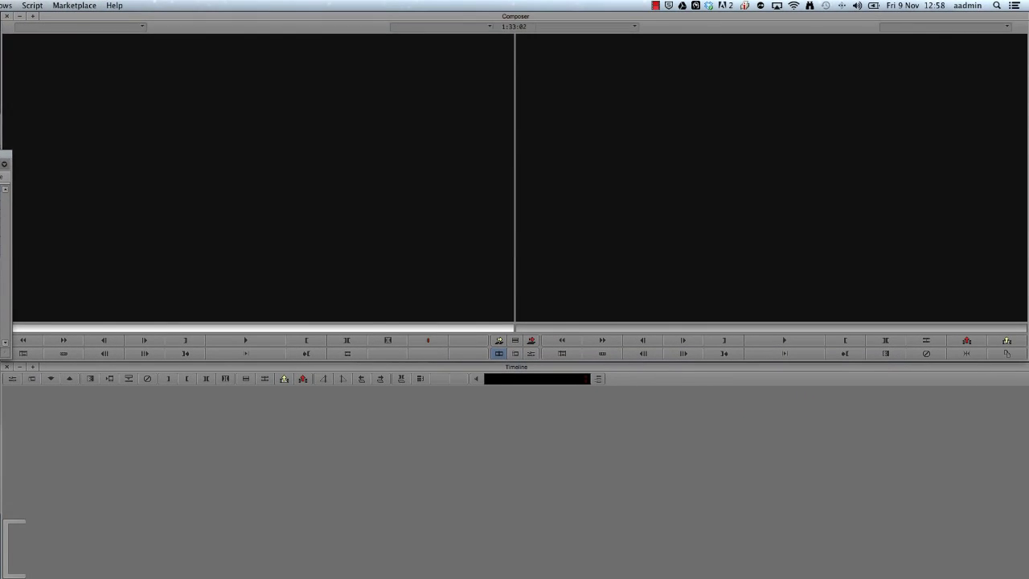
pyautogui.press('Return')
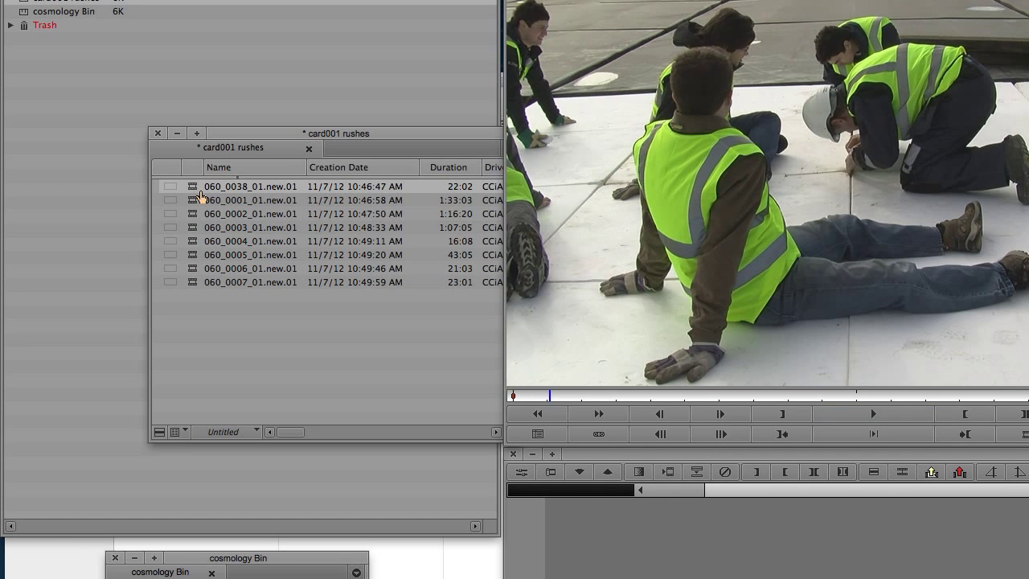
pyautogui.doubleClick(192, 200)
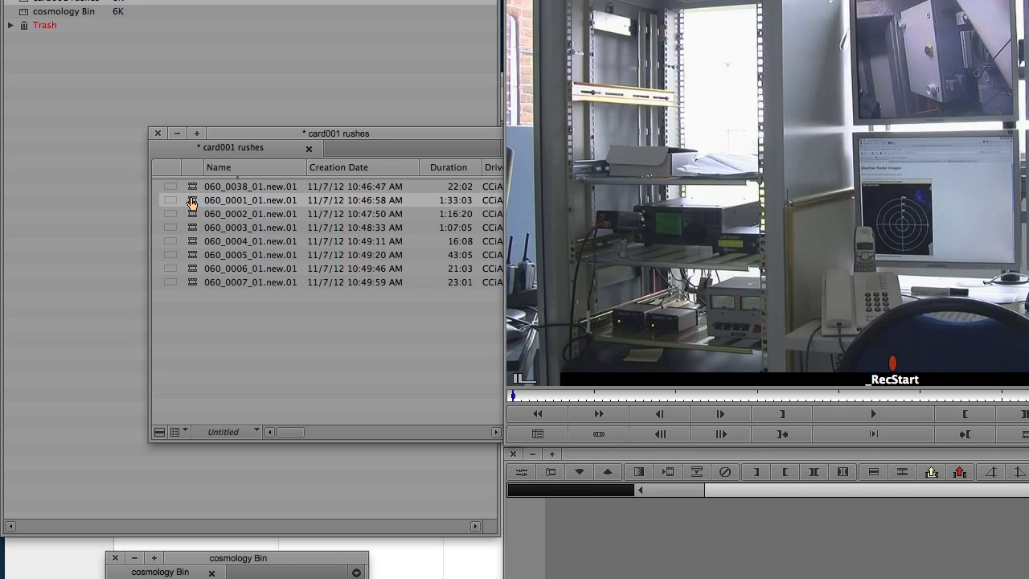
pyautogui.press('space')
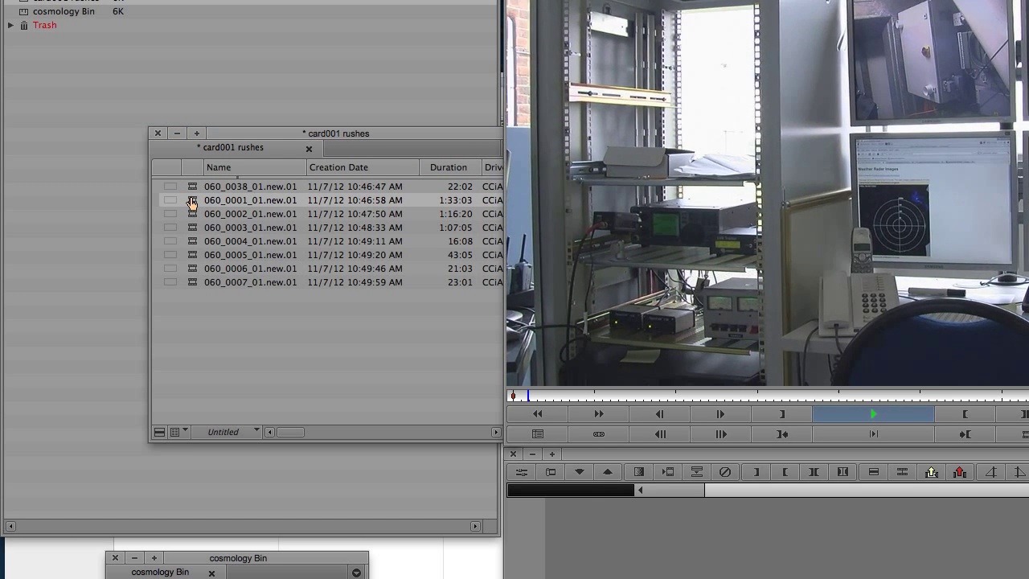
pyautogui.press('space')
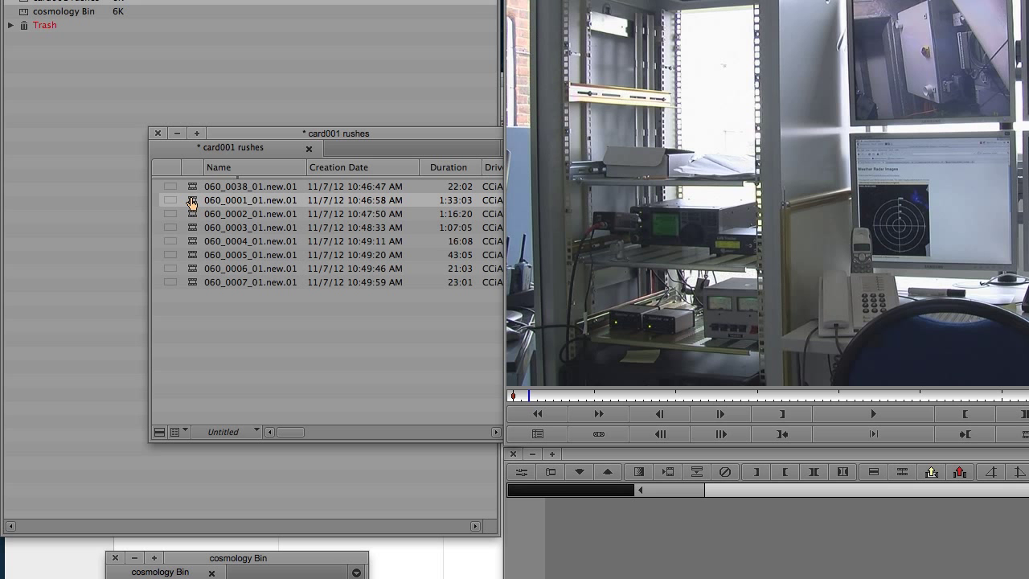
# Preview clips 060_0004, 060_0005, 060_0006 and 060_0007.
pyautogui.doubleClick(191, 241)
pyautogui.press('space')
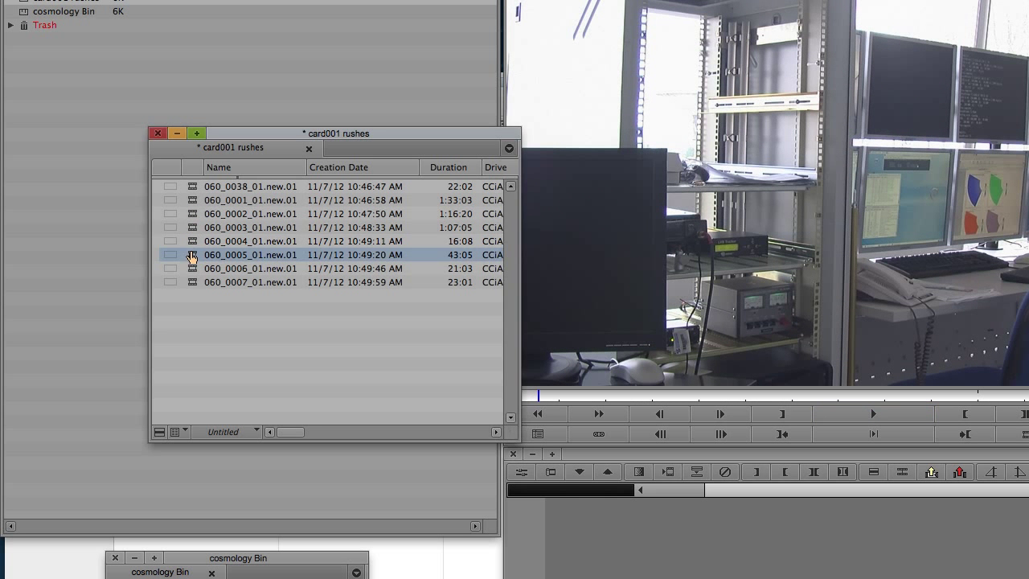
pyautogui.doubleClick(191, 255)
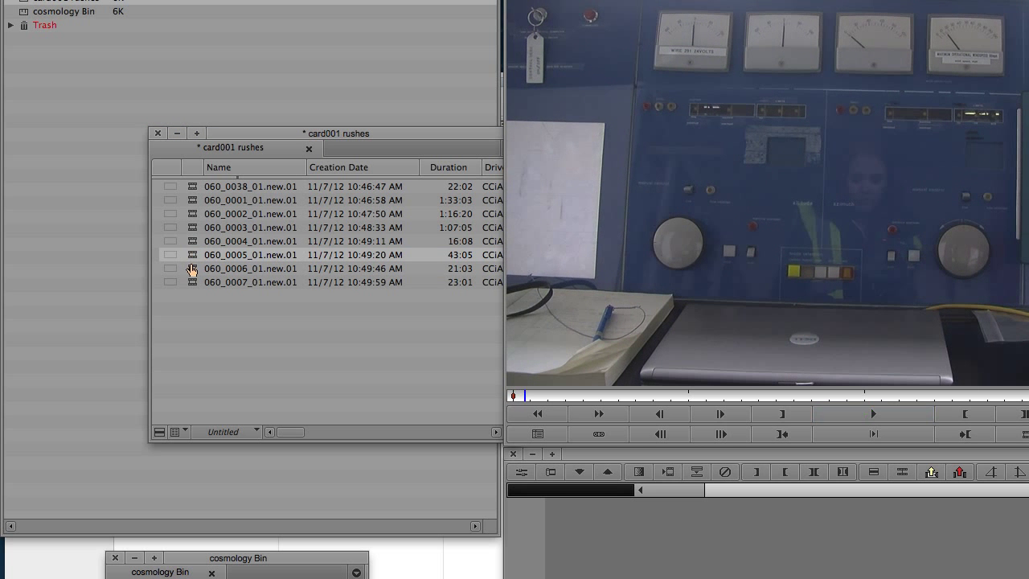
pyautogui.doubleClick(191, 268)
pyautogui.press('space')
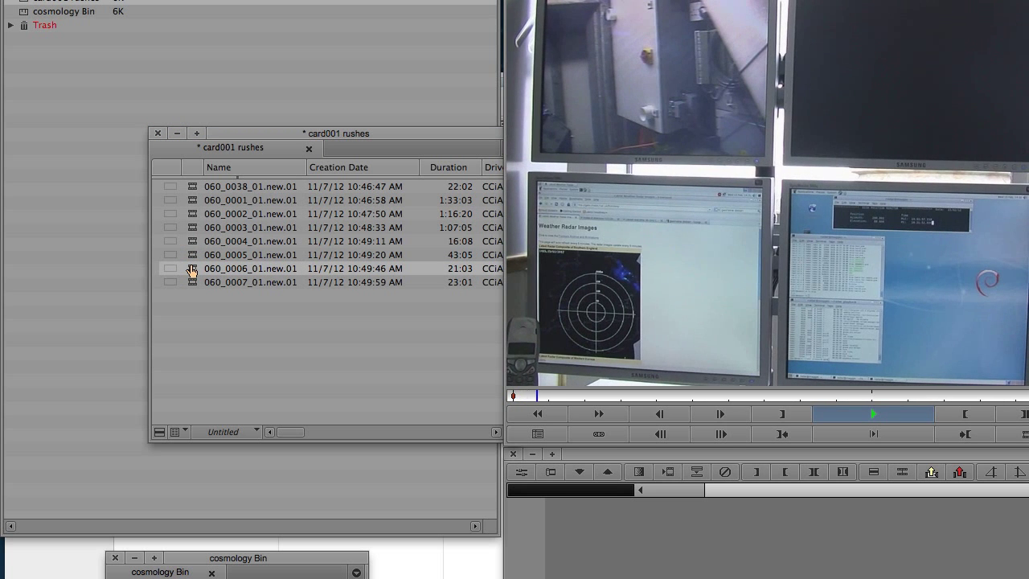
pyautogui.doubleClick(193, 283)
pyautogui.press('space')
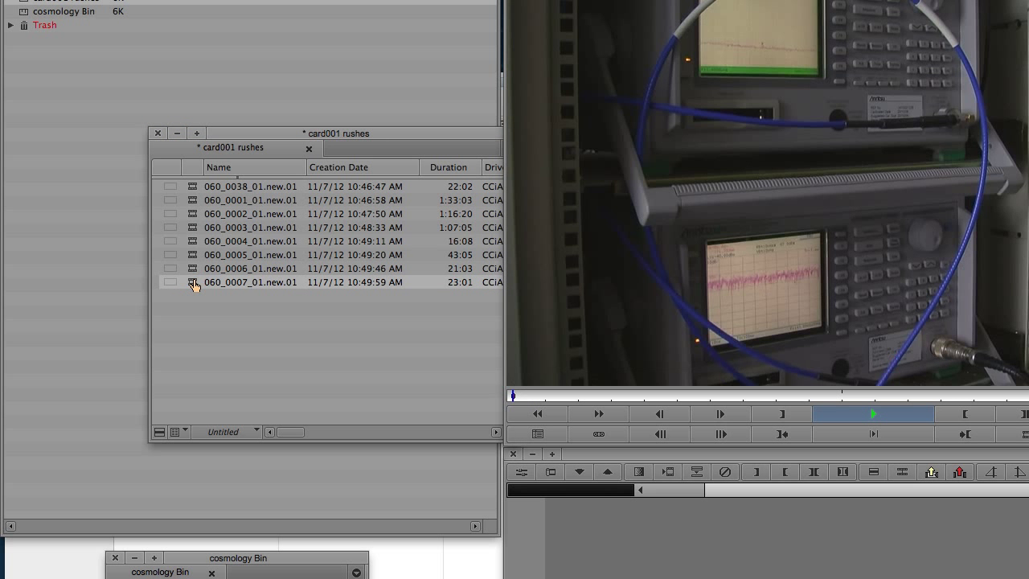
pyautogui.press('space')
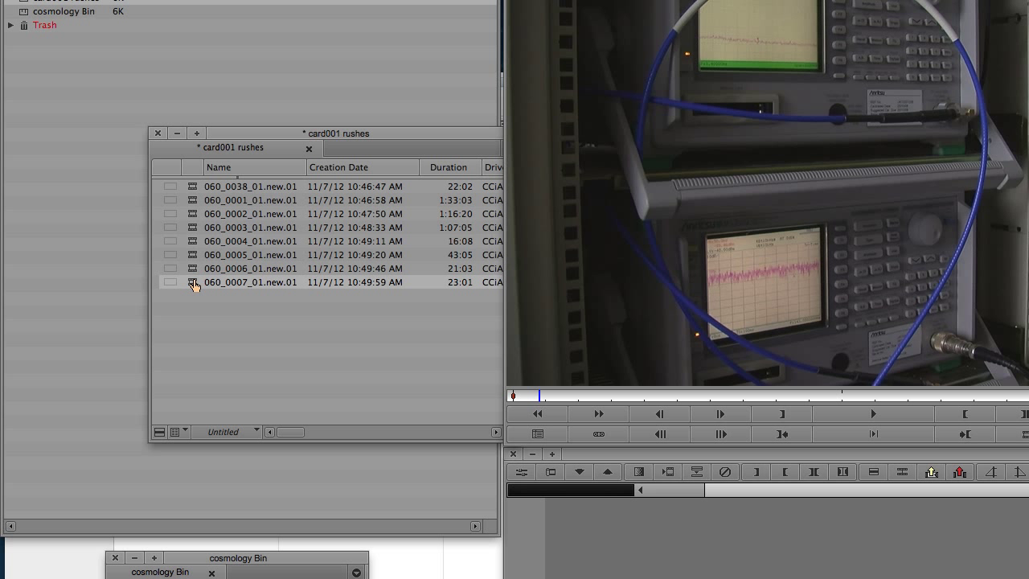
pyautogui.press('super+Tab')
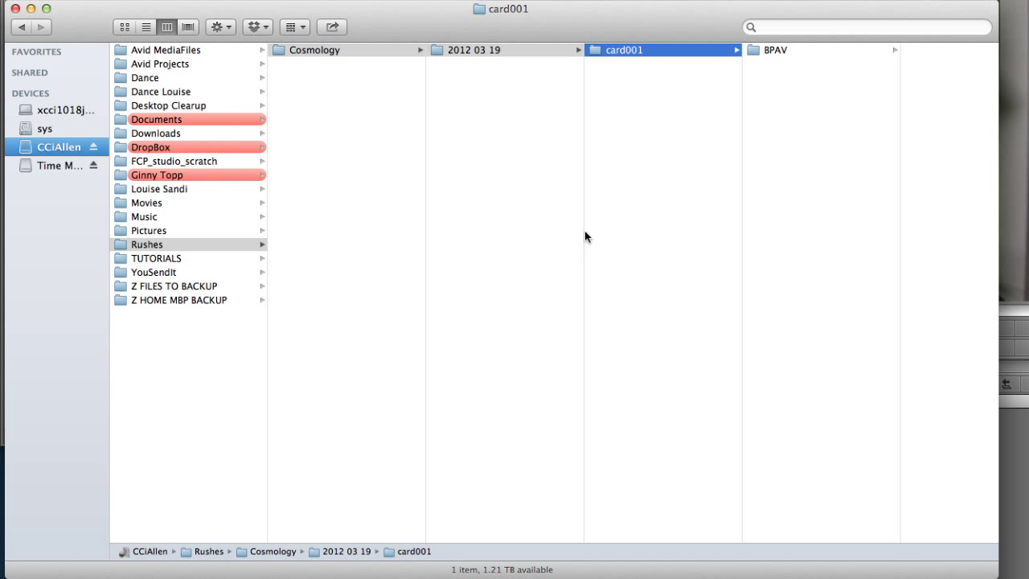
# Create a card002 folder inside 2012 03 19.
pyautogui.press('Left')
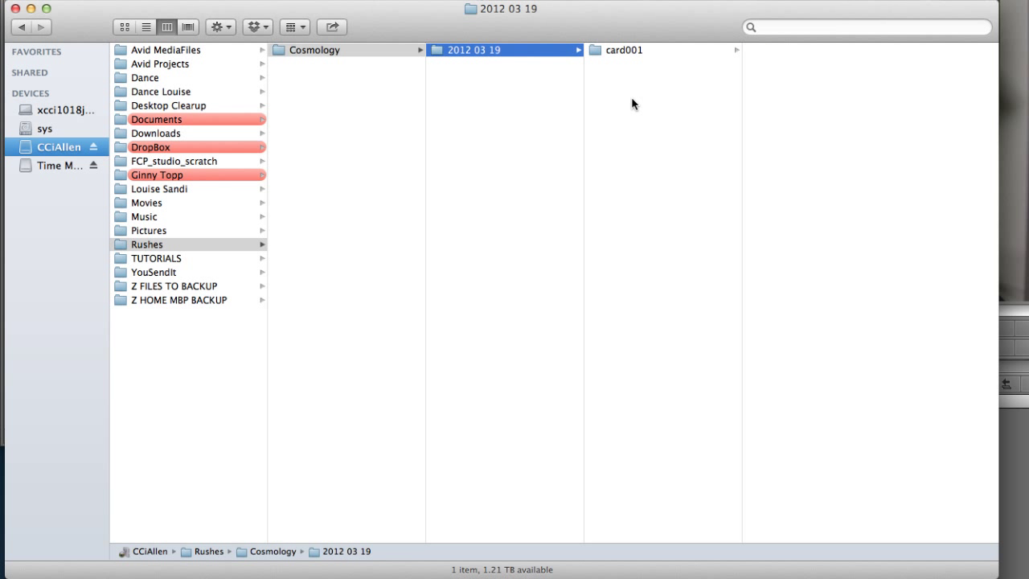
pyautogui.rightClick(632, 103)
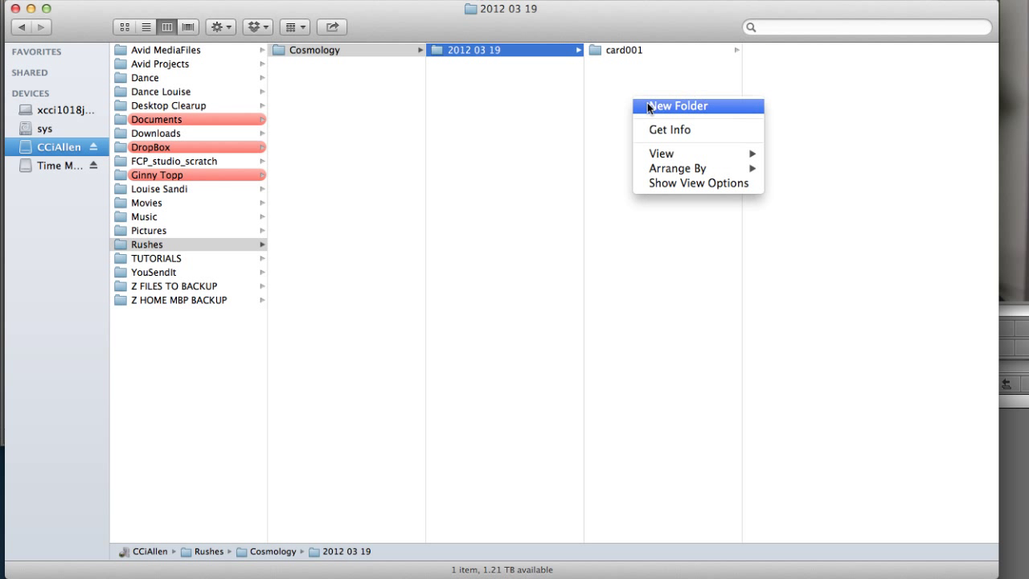
pyautogui.click(648, 106)
pyautogui.write('card00')
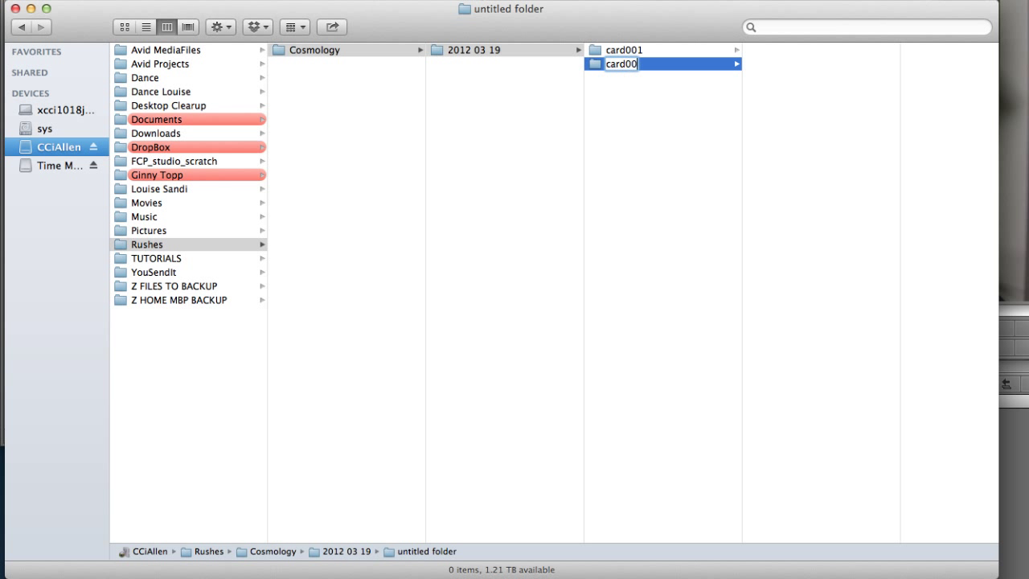
pyautogui.write('2')
pyautogui.press('Return')
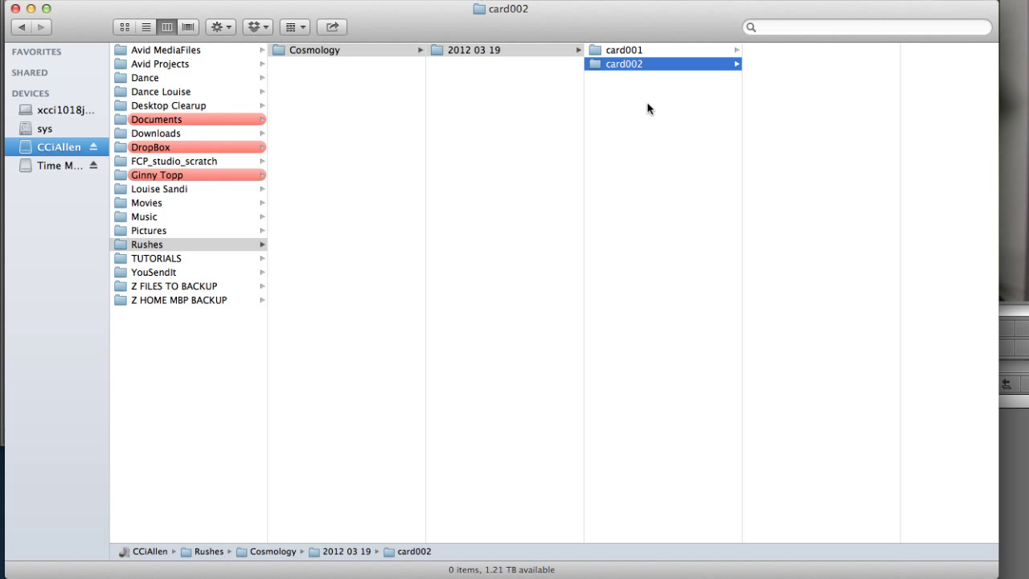
# Create a 2012 04 25 folder inside Cosmology.
pyautogui.rightClick(491, 91)
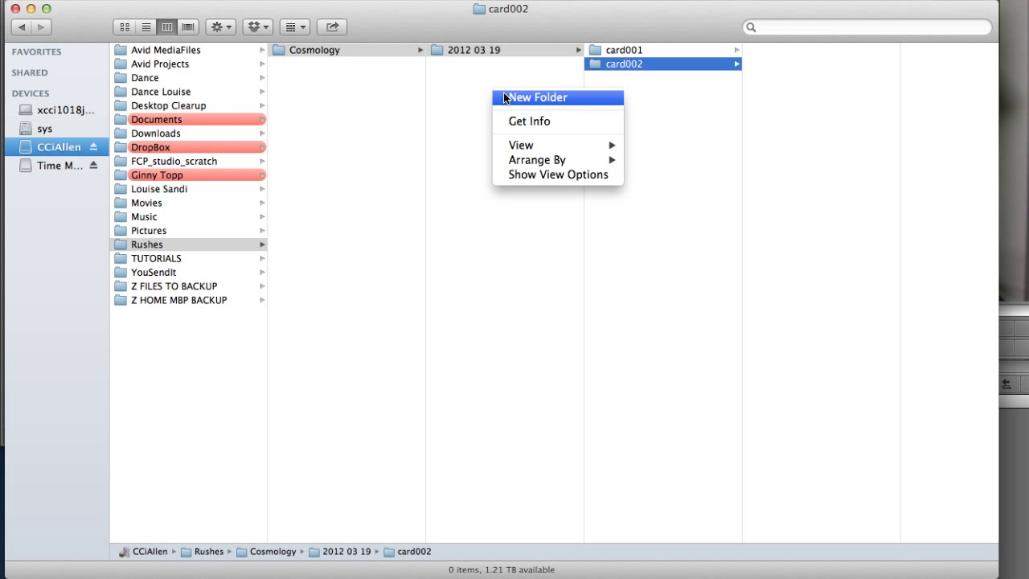
pyautogui.click(505, 97)
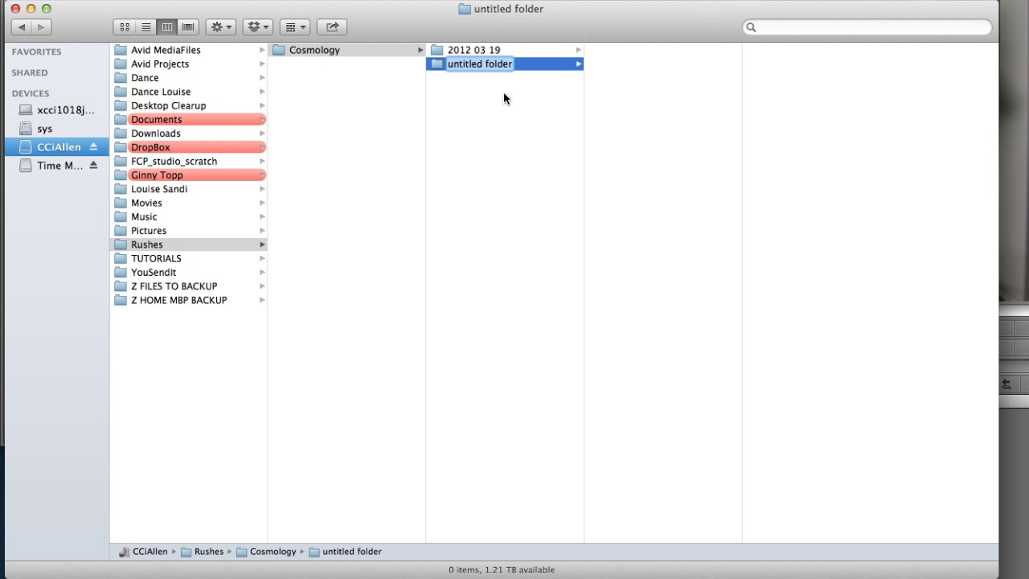
pyautogui.write('2012 0')
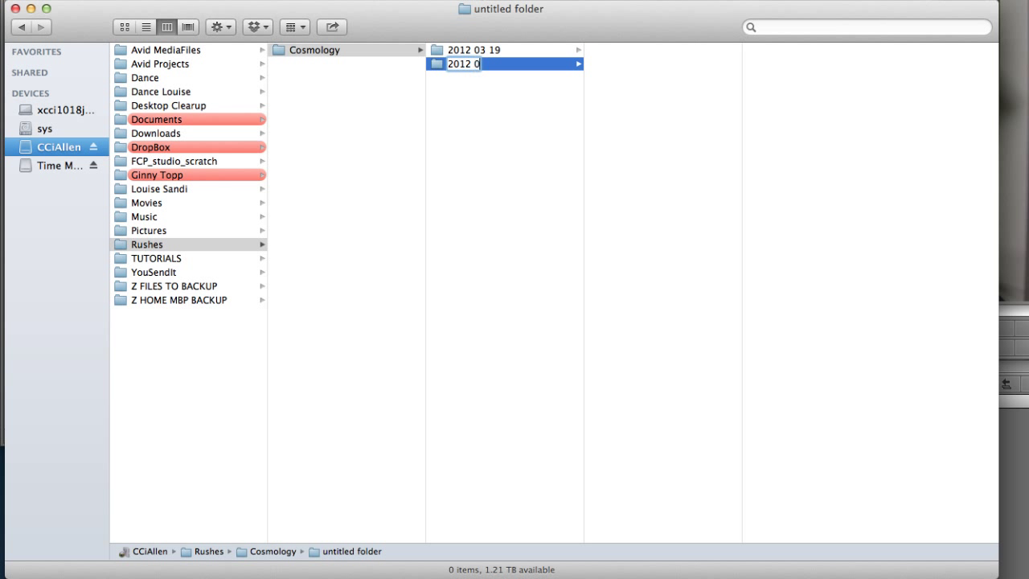
pyautogui.write('4 25')
pyautogui.press('Return')
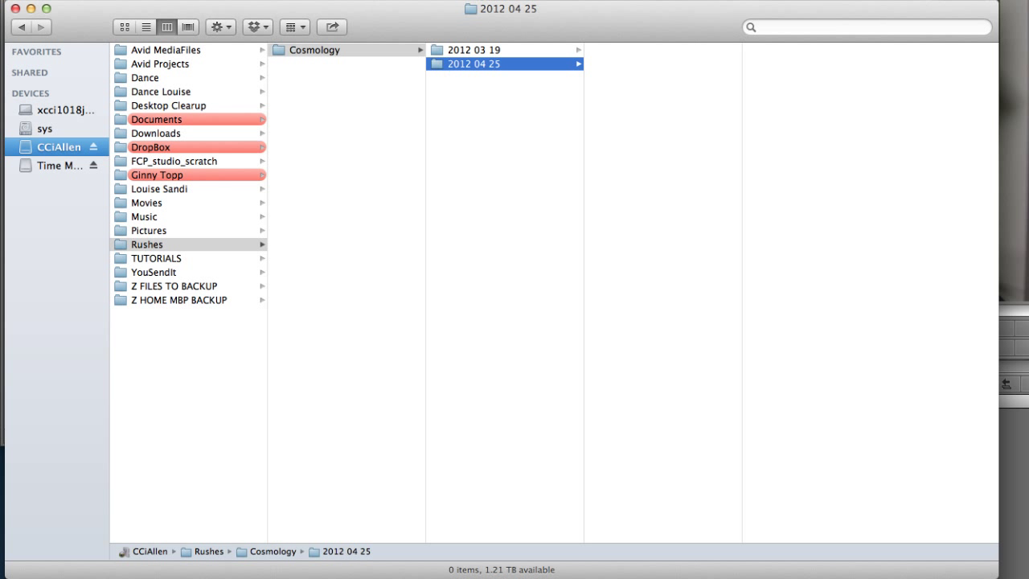
# Create a card003 folder inside 2012 04 25.
pyautogui.rightClick(634, 82)
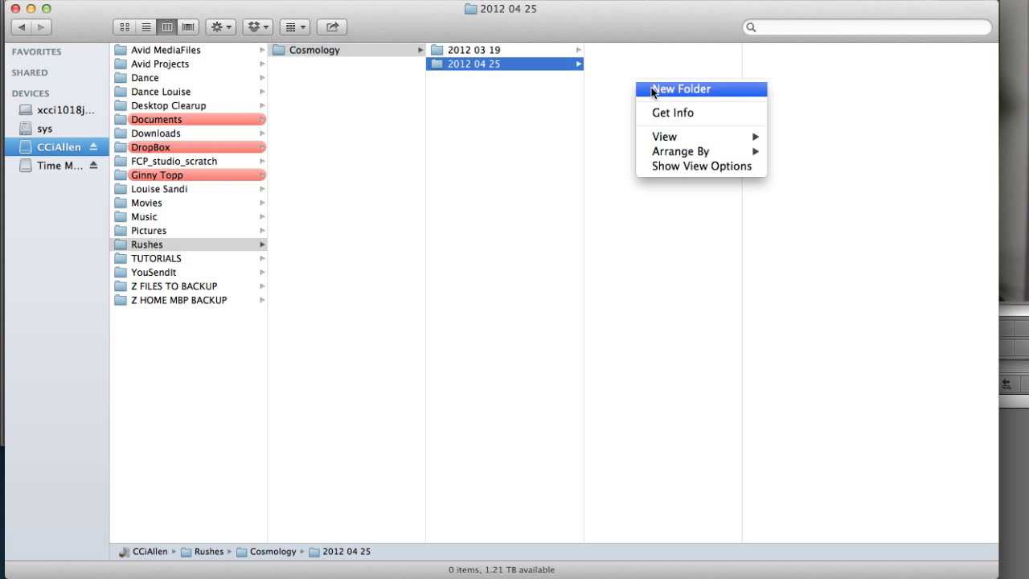
pyautogui.click(653, 89)
pyautogui.write('cards')
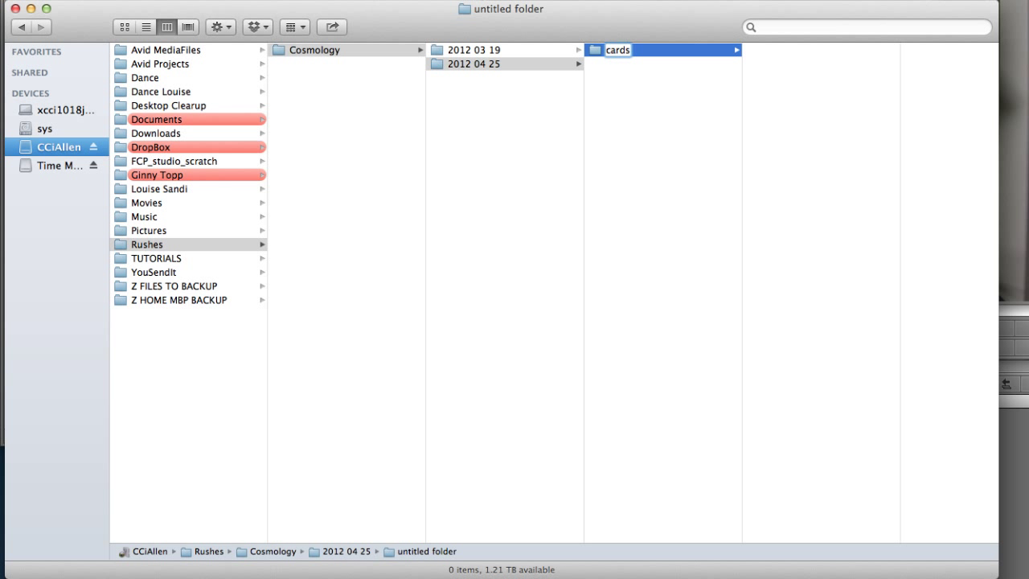
pyautogui.press('BackSpace')
pyautogui.write('003')
pyautogui.press('Return')
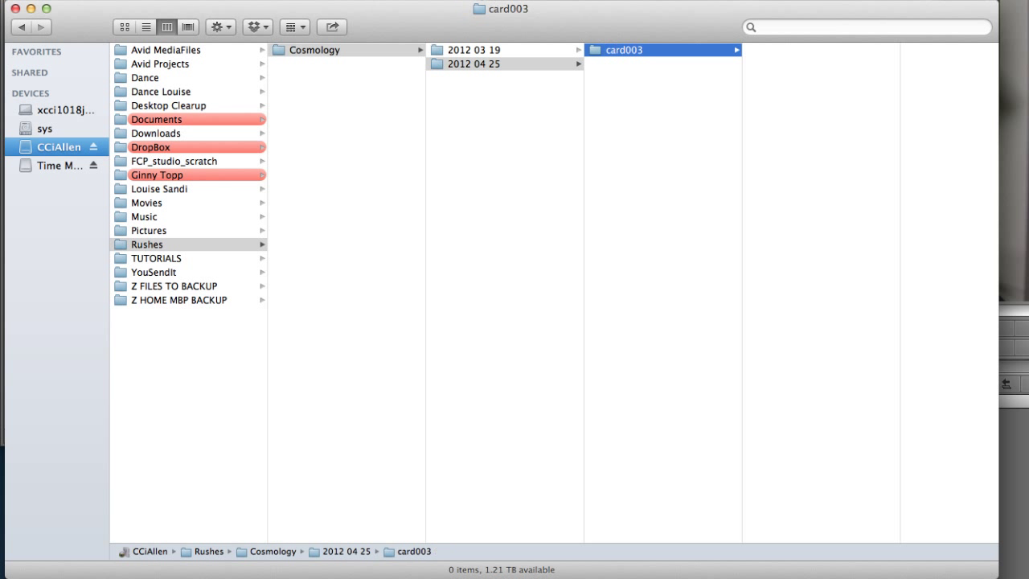